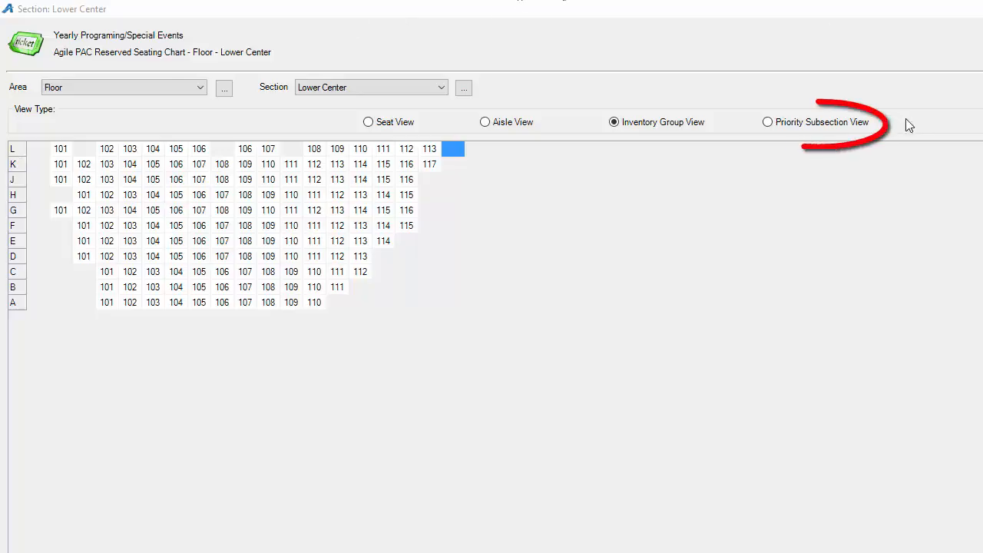
In Priority Subsection View, create a subsection with venue priority 1 from the seats in rows A to C
click(799, 125)
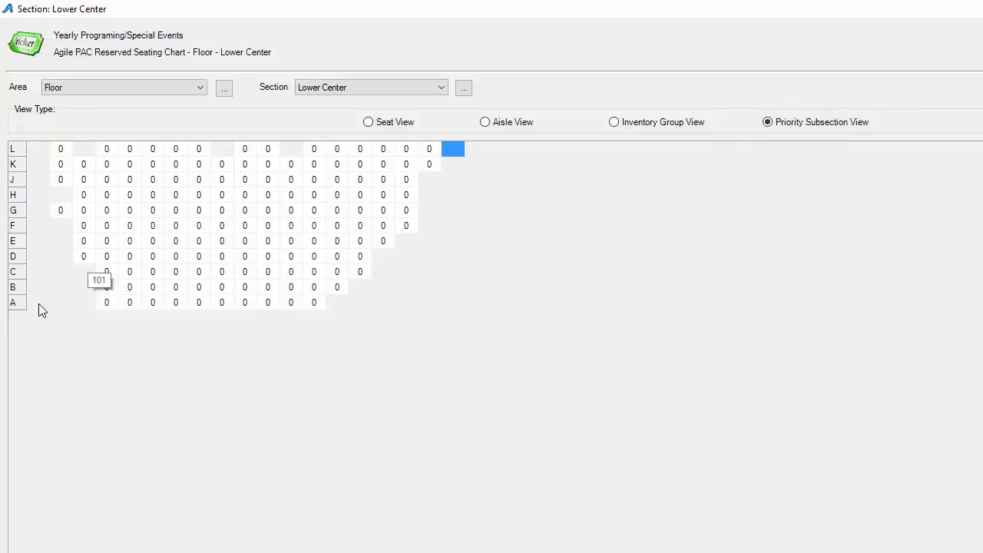
drag(73, 275, 361, 299)
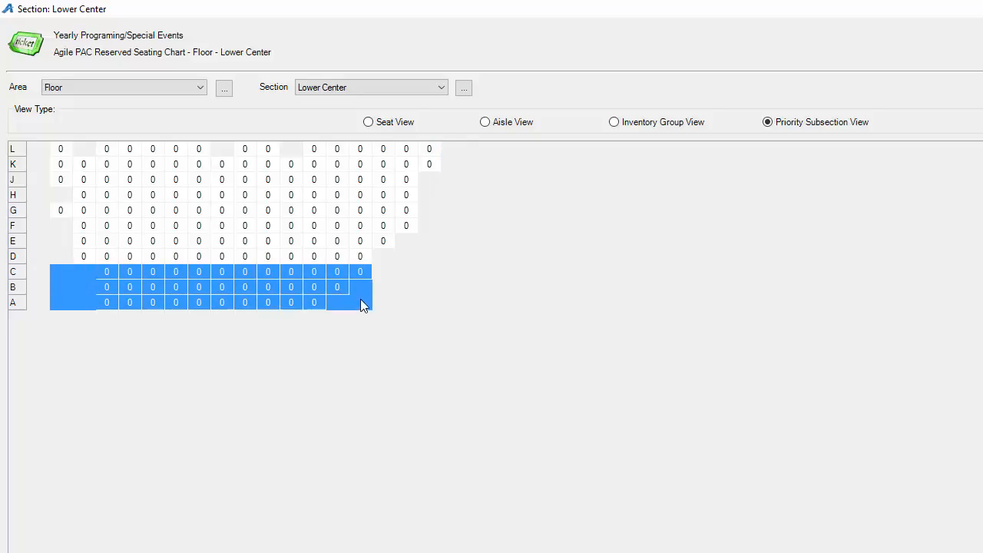
right_click(190, 294)
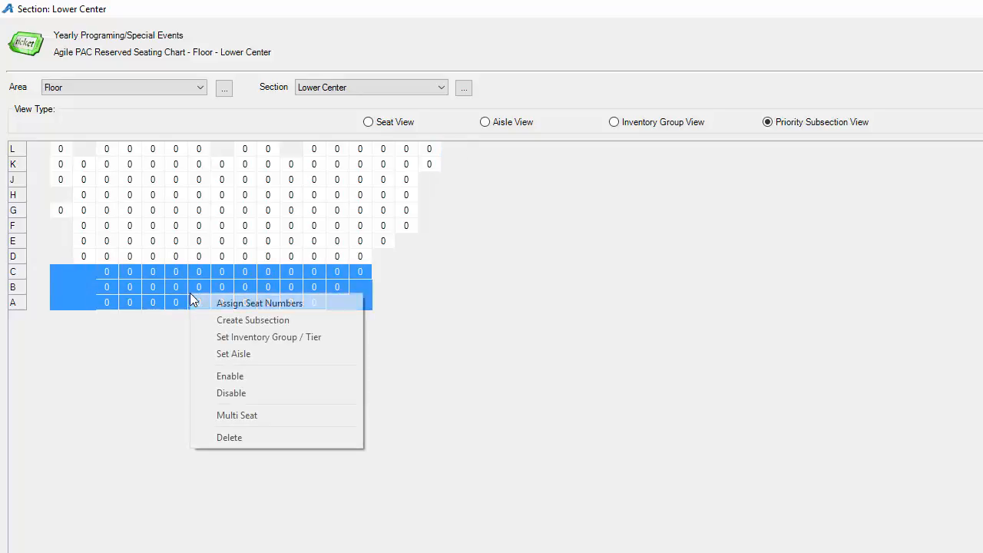
click(288, 323)
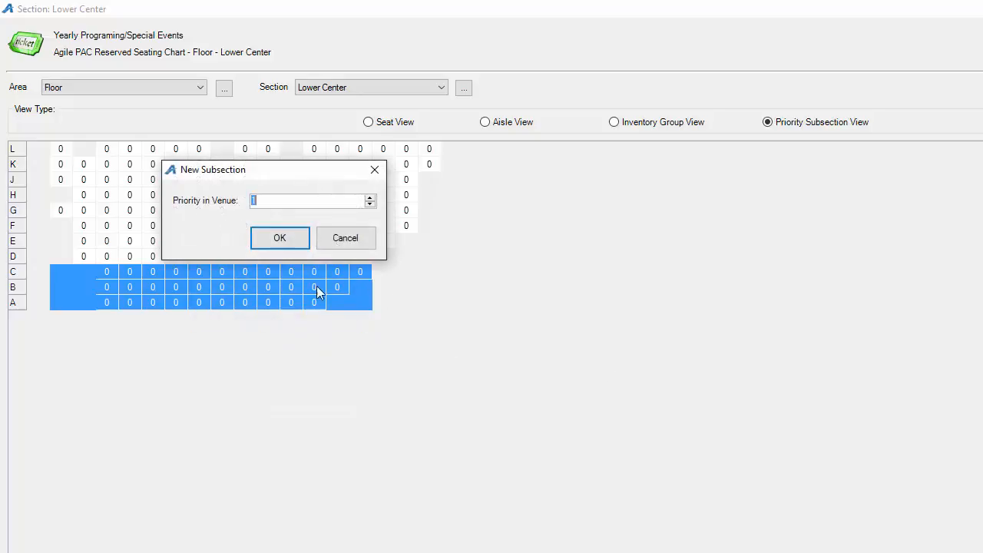
click(280, 238)
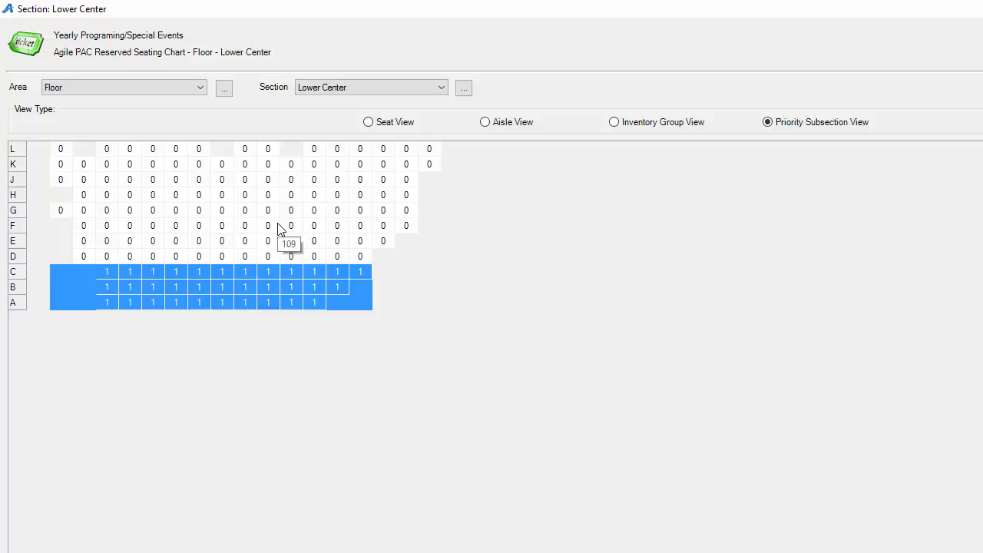
Create a subsection with venue priority 2 from the seats in rows D to F
drag(63, 226, 406, 254)
right_click(346, 238)
click(425, 263)
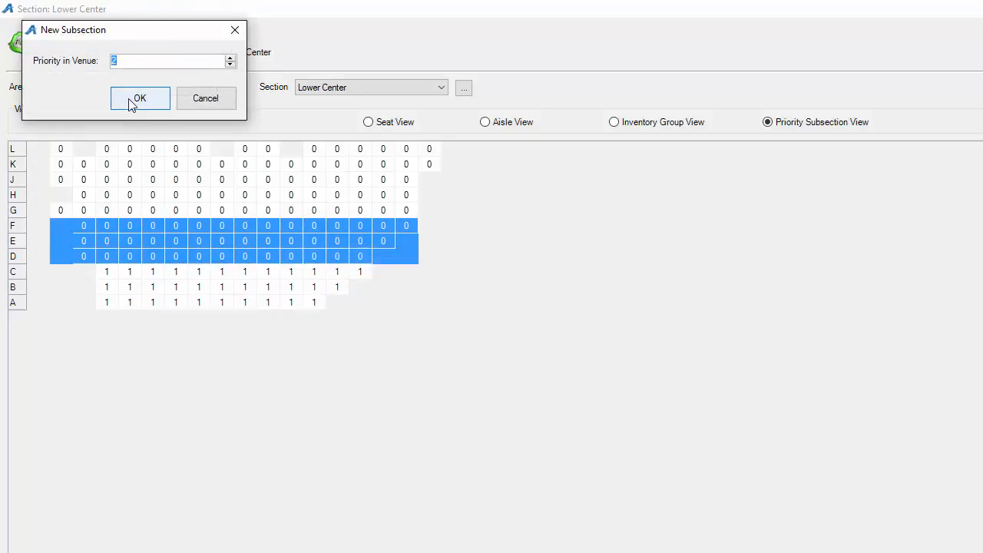
click(131, 103)
Create a subsection with venue priority 3 from the seats in rows G to L, and return to Inventory Group View
drag(40, 161, 442, 212)
right_click(217, 172)
click(274, 197)
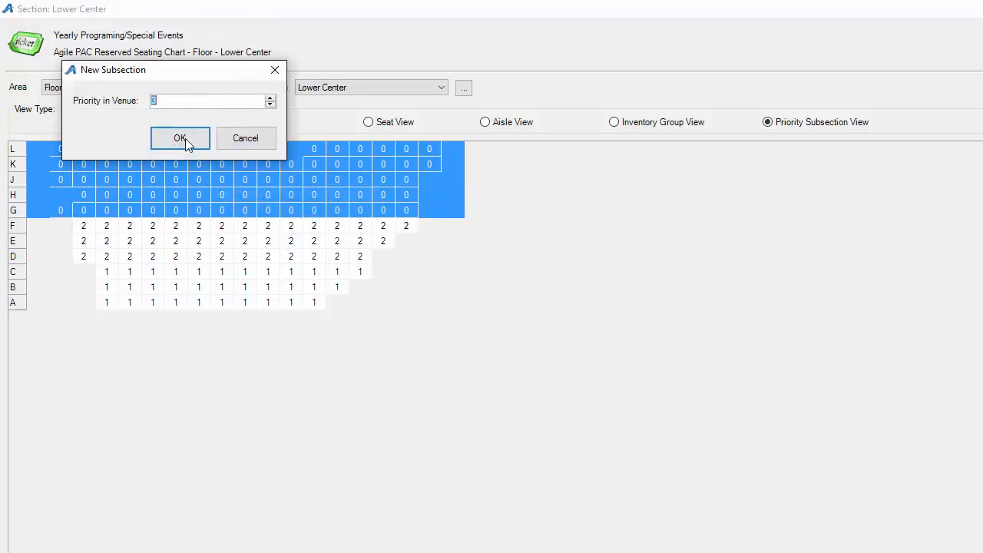
click(181, 138)
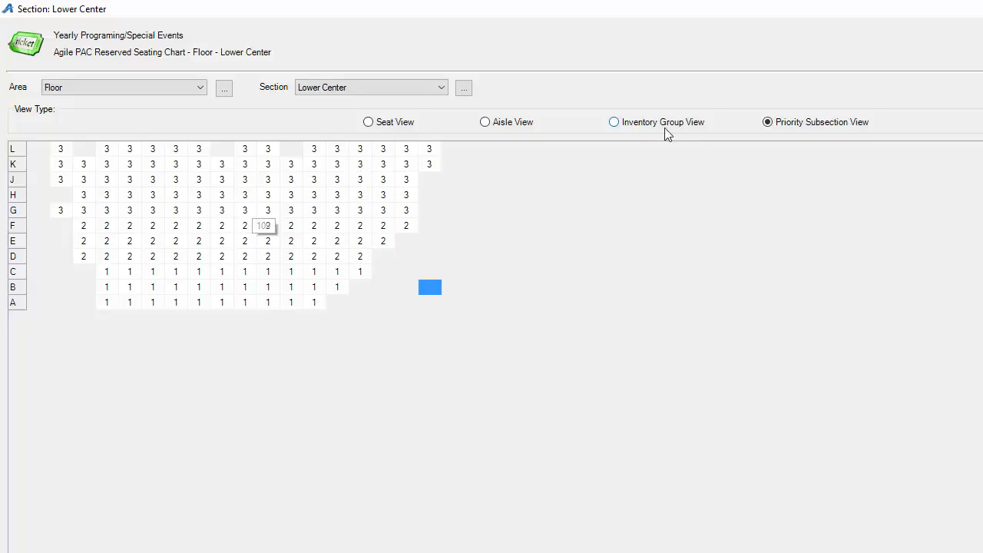
click(645, 123)
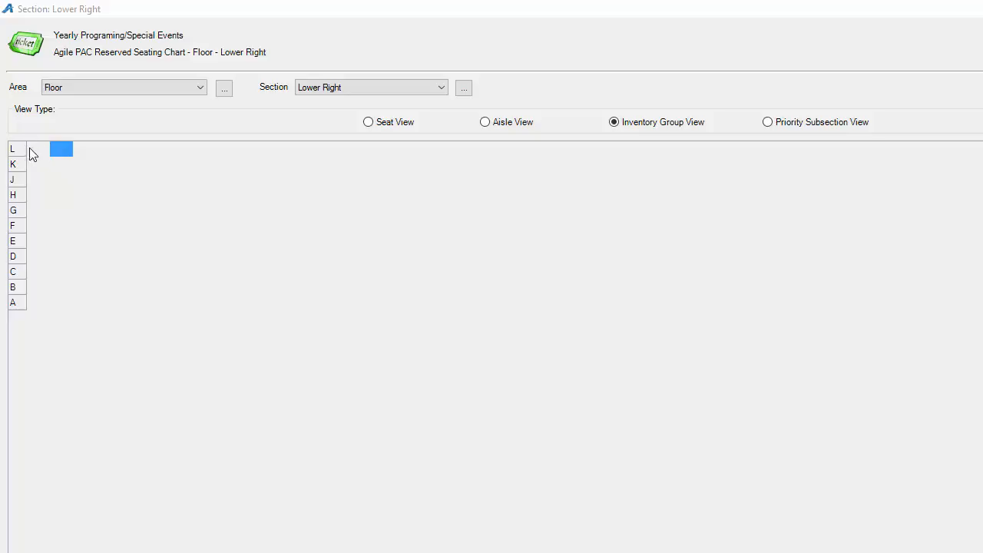
drag(64, 151, 97, 152)
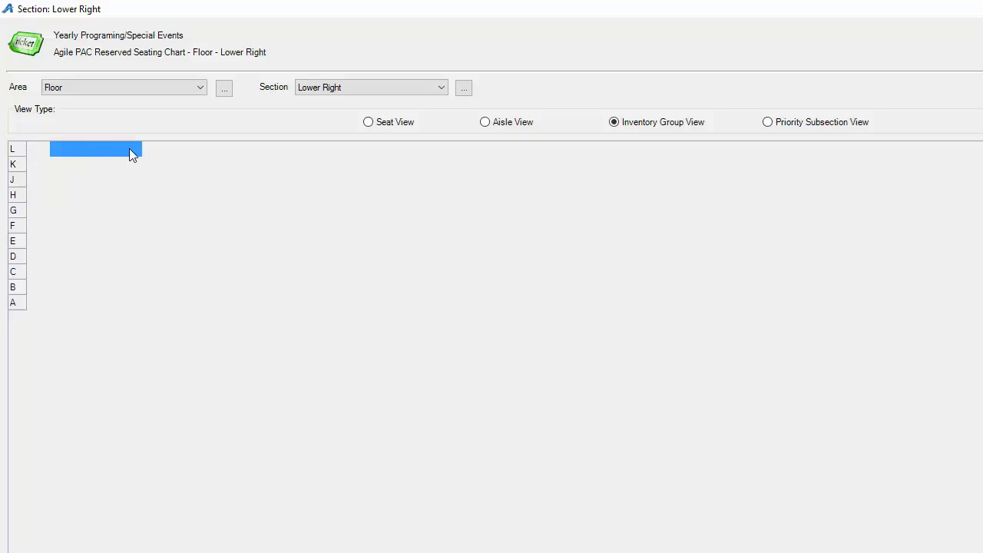
right_click(132, 152)
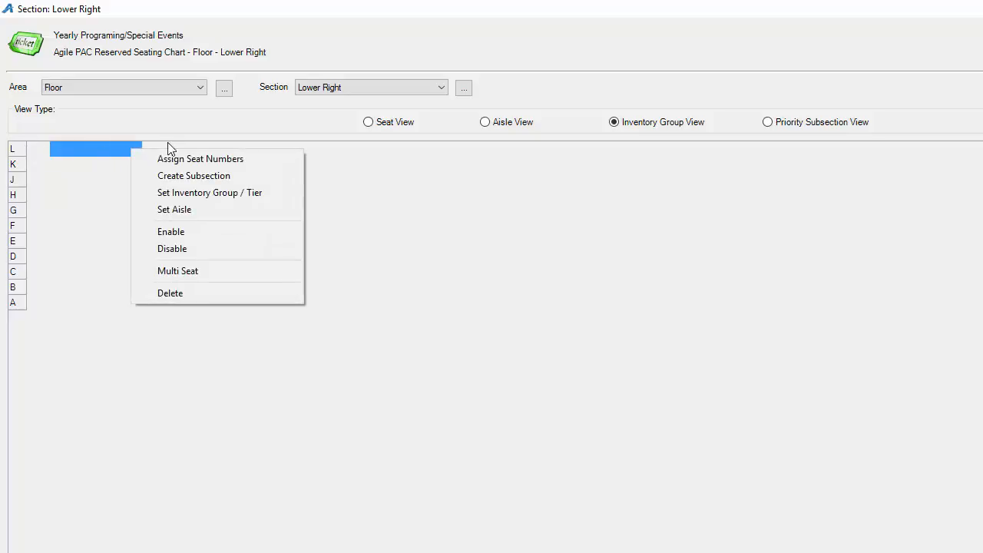
click(193, 158)
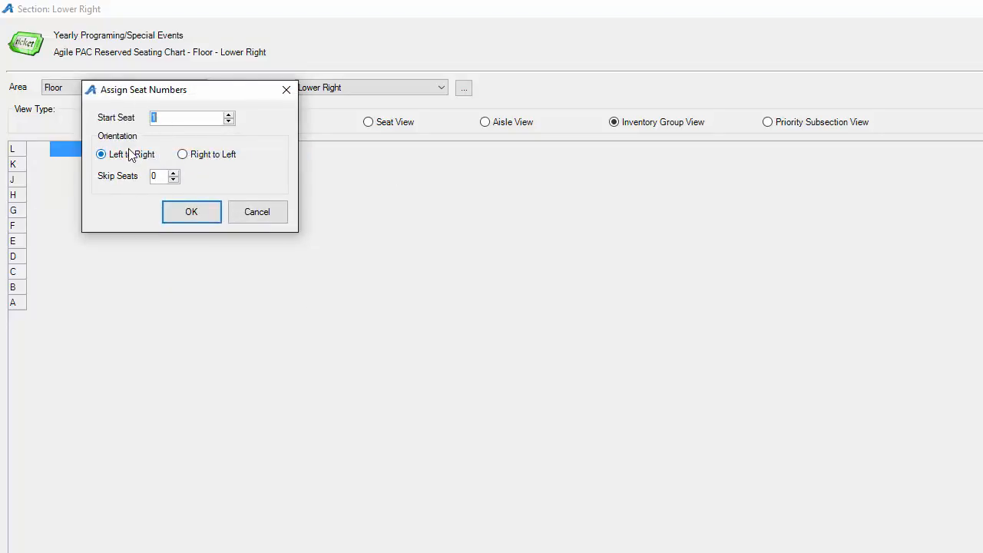
click(182, 154)
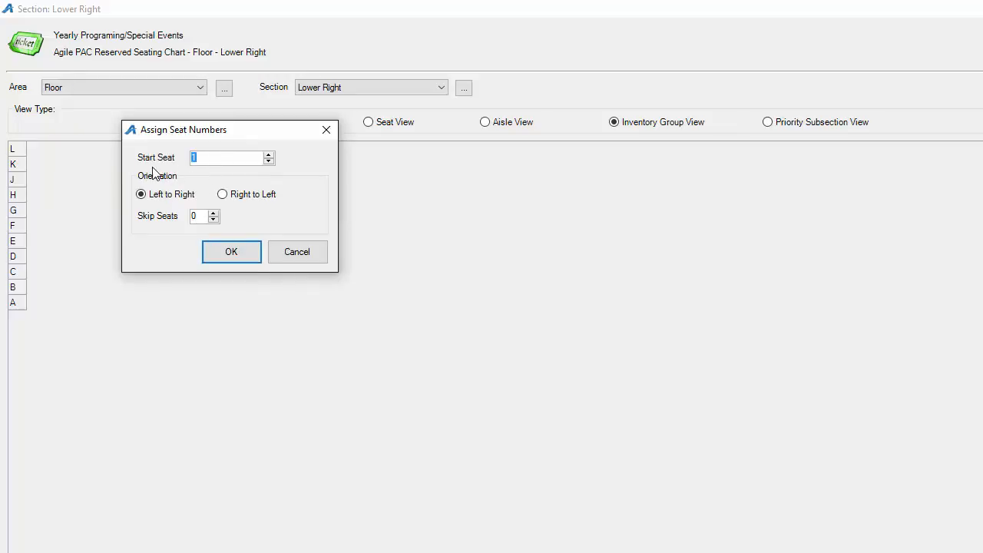
Number two seats in row L of the Lower Right section from seat 1, right to left, skipping one number between them
click(235, 197)
click(214, 213)
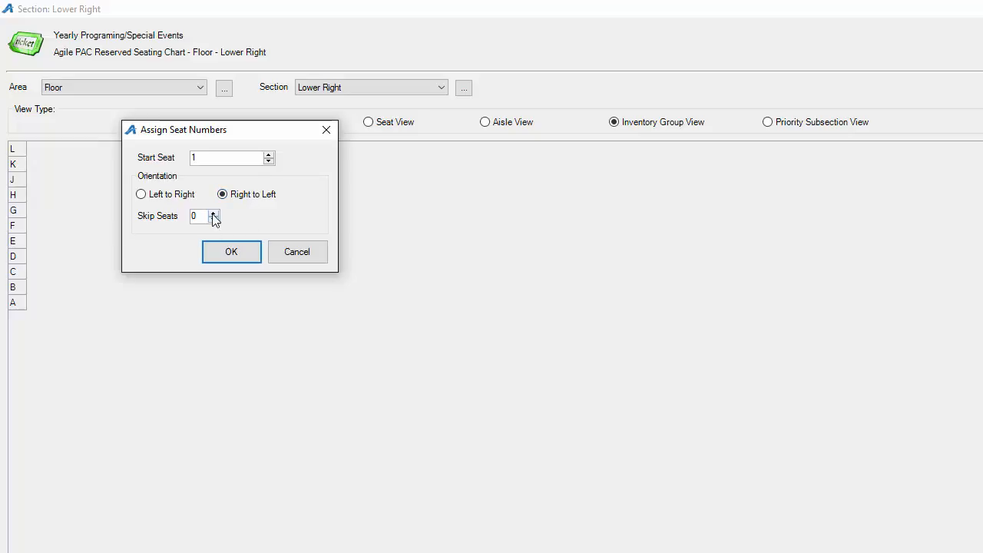
click(226, 258)
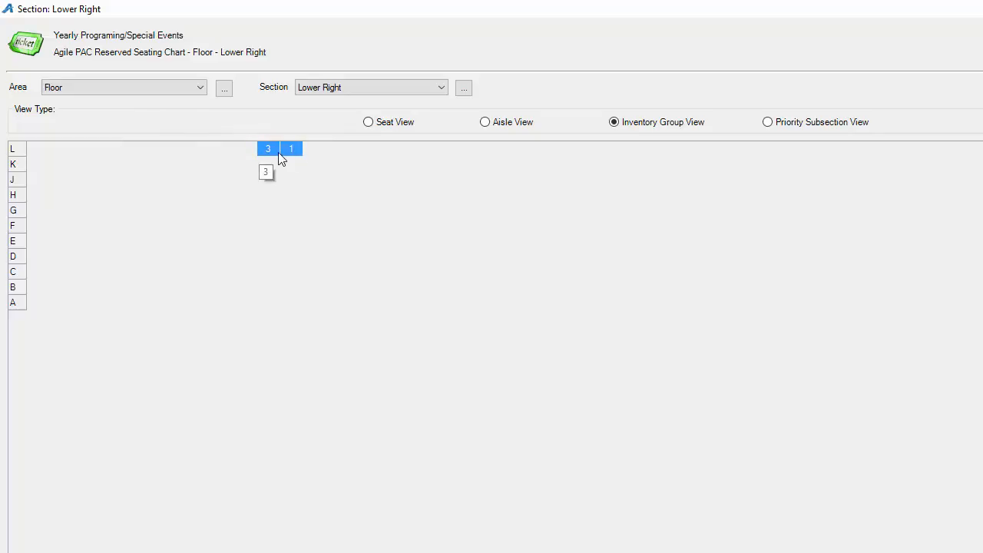
Assign seat number 5 to the single row L cell one gap to the left of seat 3
click(215, 149)
right_click(217, 151)
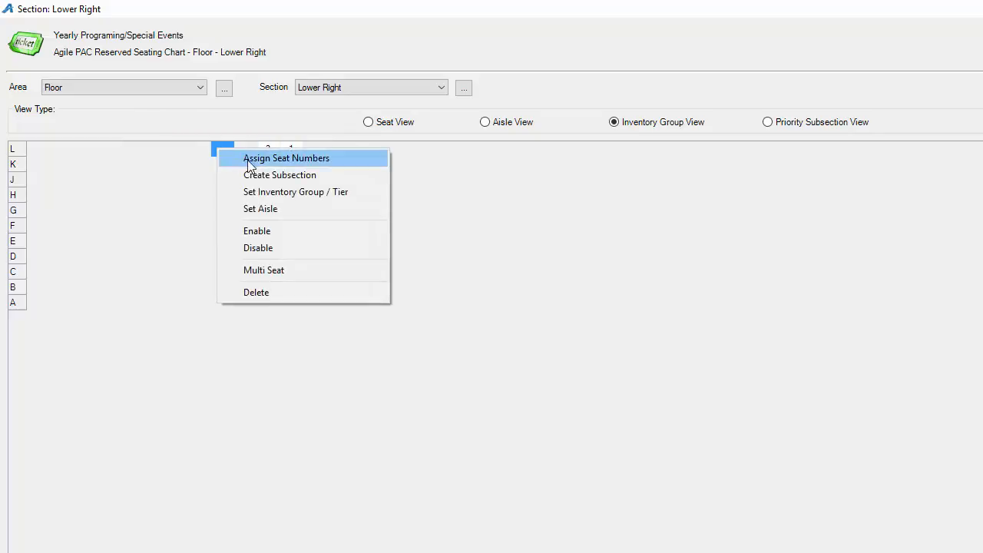
click(248, 158)
text(5)
click(249, 273)
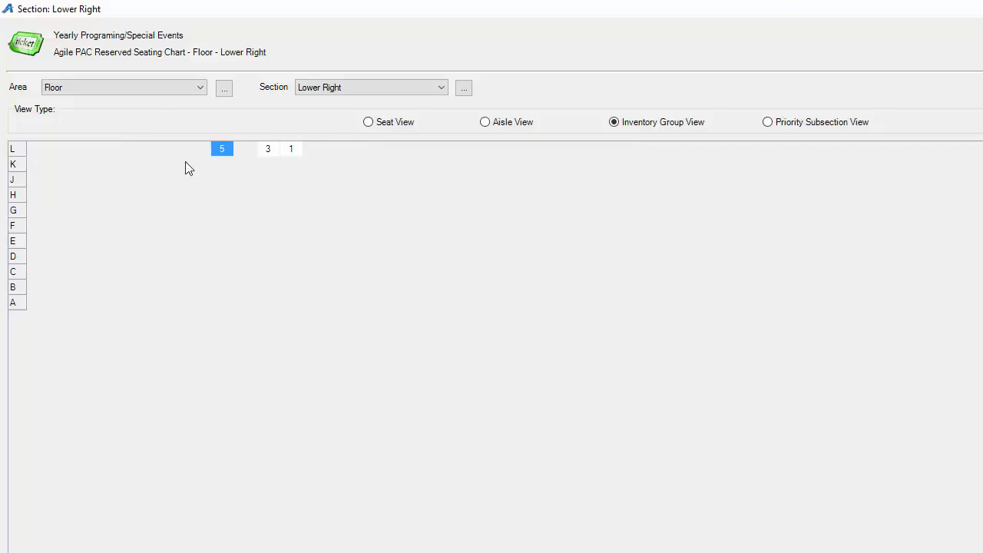
Number the four row L cells one gap left of seat 5 from 7 to 13, odd numbers only, right to left
click(186, 155)
drag(184, 156, 117, 149)
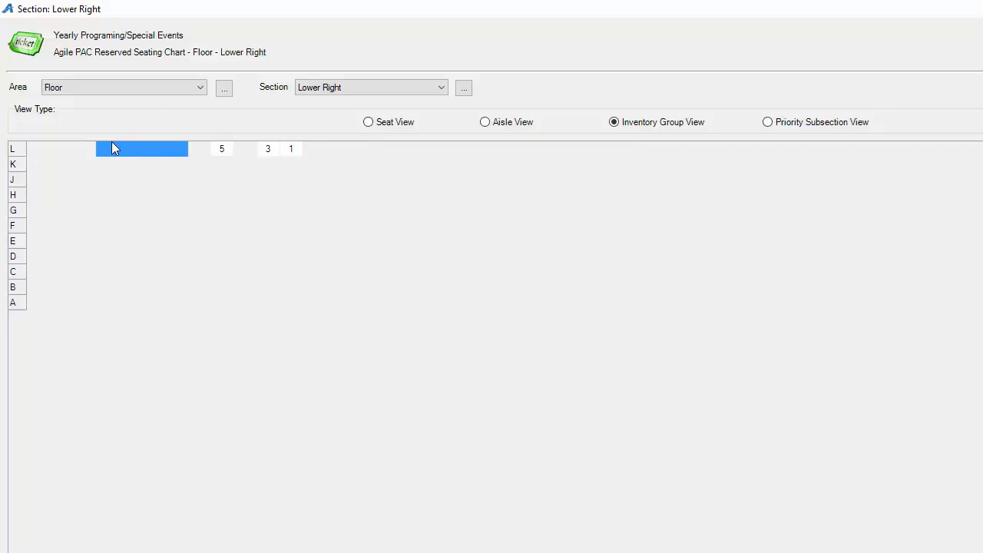
right_click(112, 143)
click(177, 152)
text(7)
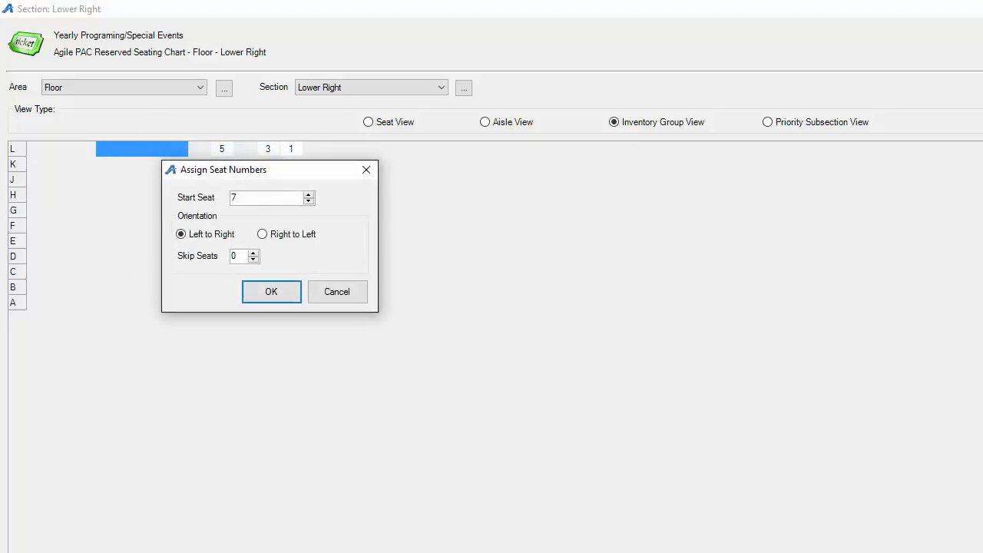
click(253, 252)
click(278, 234)
click(271, 291)
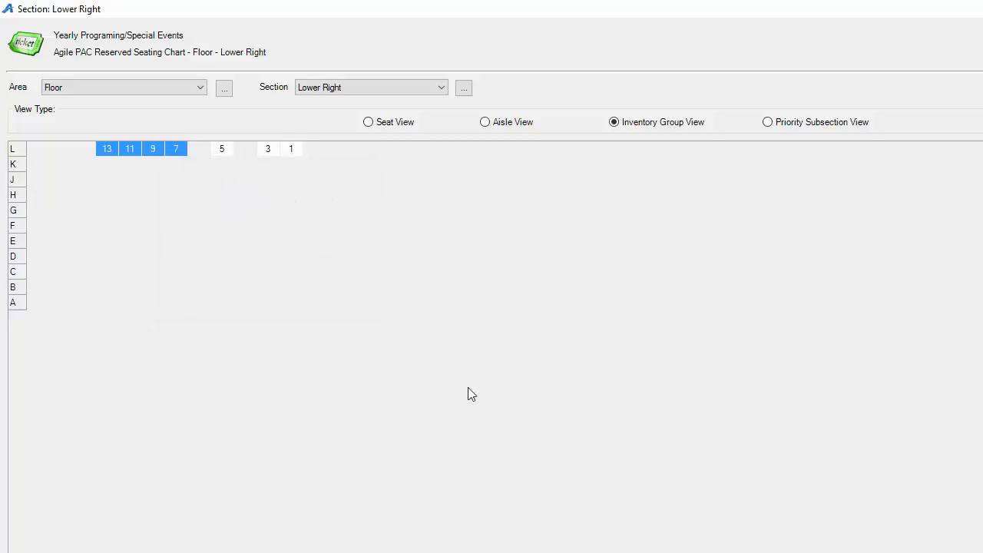
Number the eleven row K cells up to the column of seat 1, starting at 1, right to left, skipping one number between seats
click(230, 154)
click(139, 185)
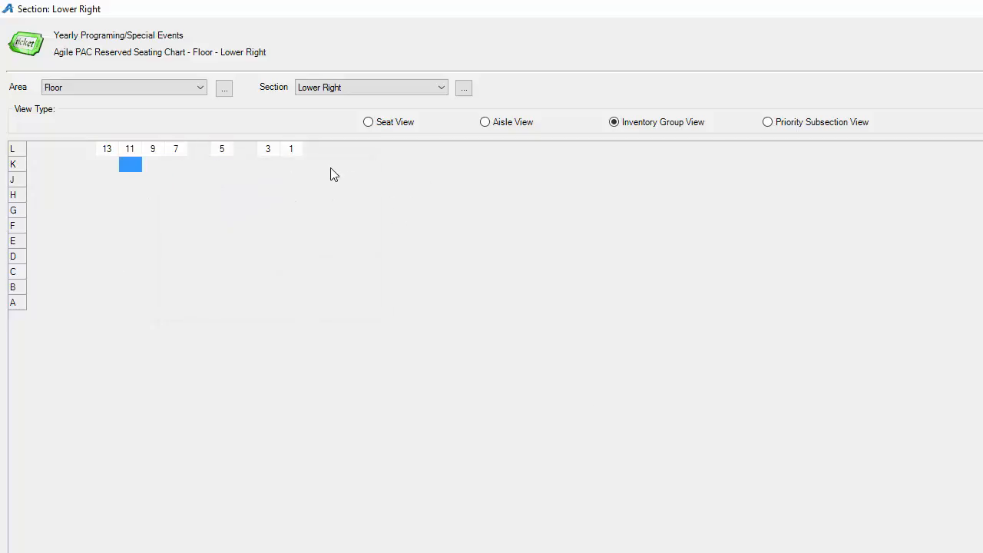
drag(297, 166, 61, 170)
right_click(113, 163)
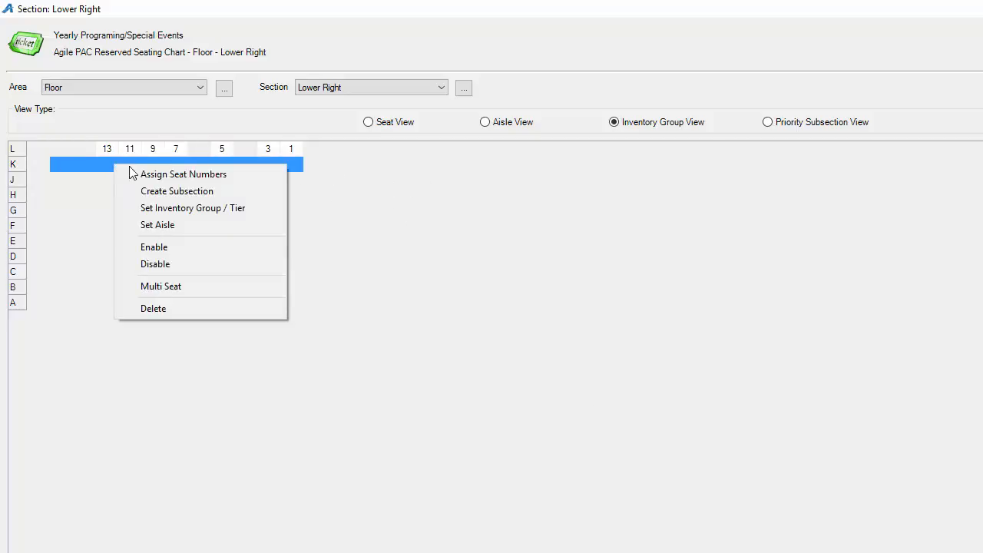
click(163, 175)
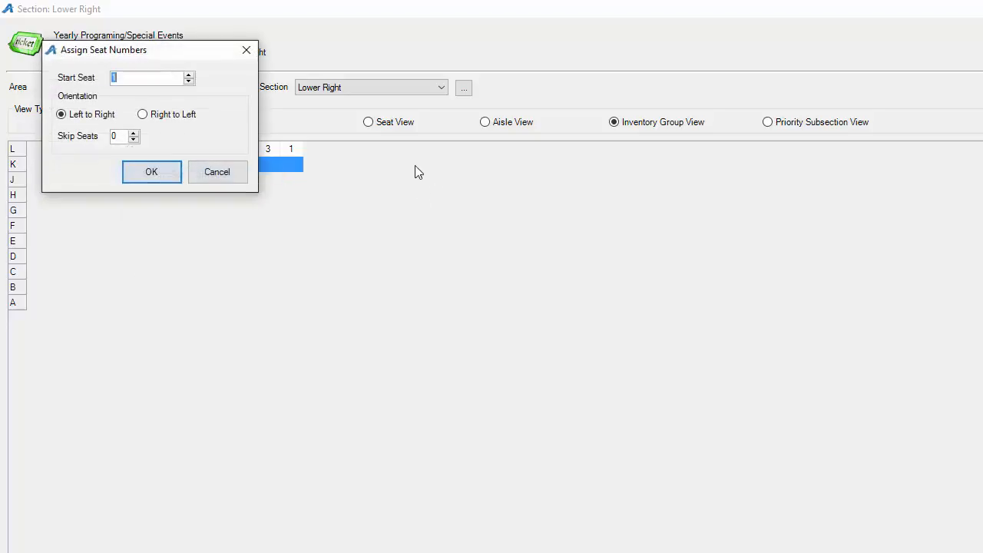
click(164, 117)
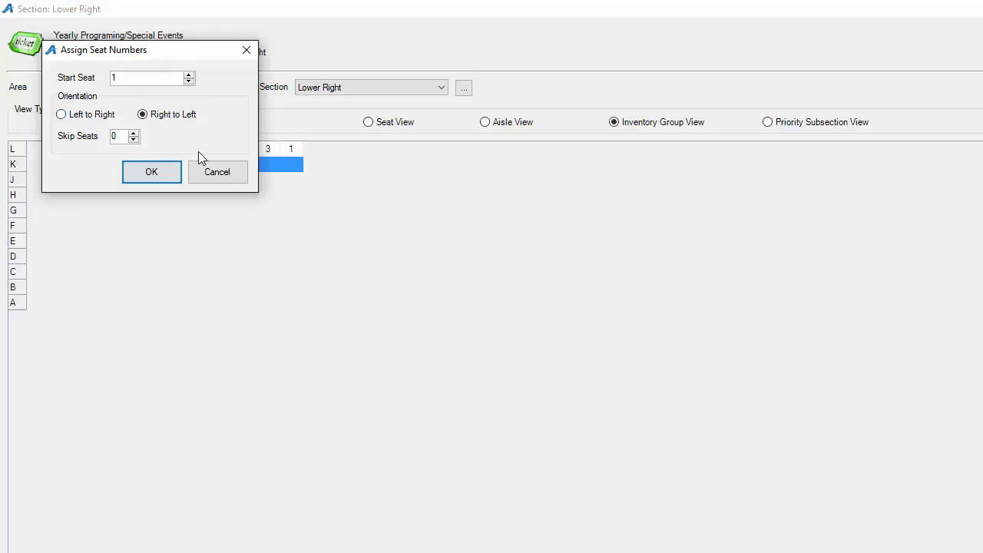
click(134, 133)
click(177, 175)
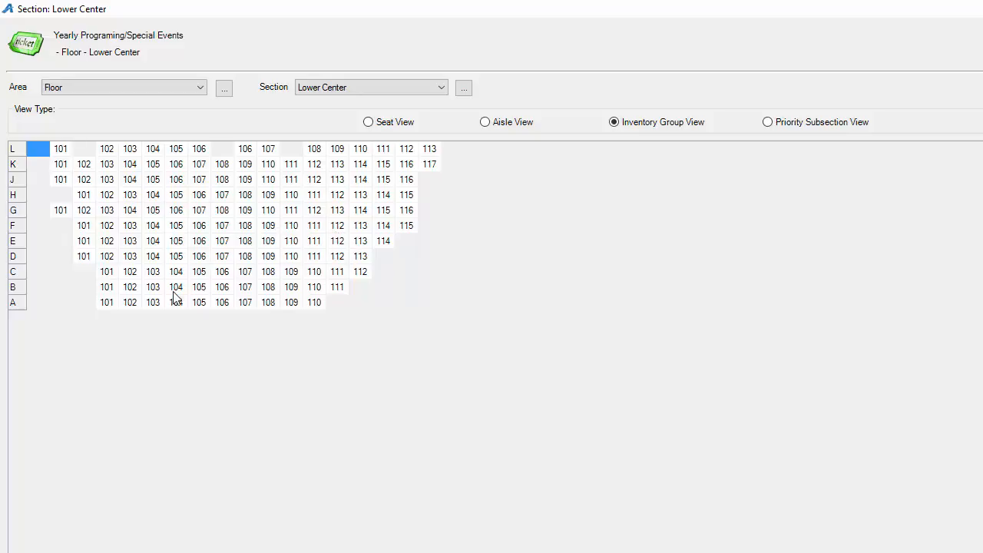
Open the inventory group and tier assignment for the Lower Center seats in rows A to G and start a new tier
drag(54, 213, 412, 318)
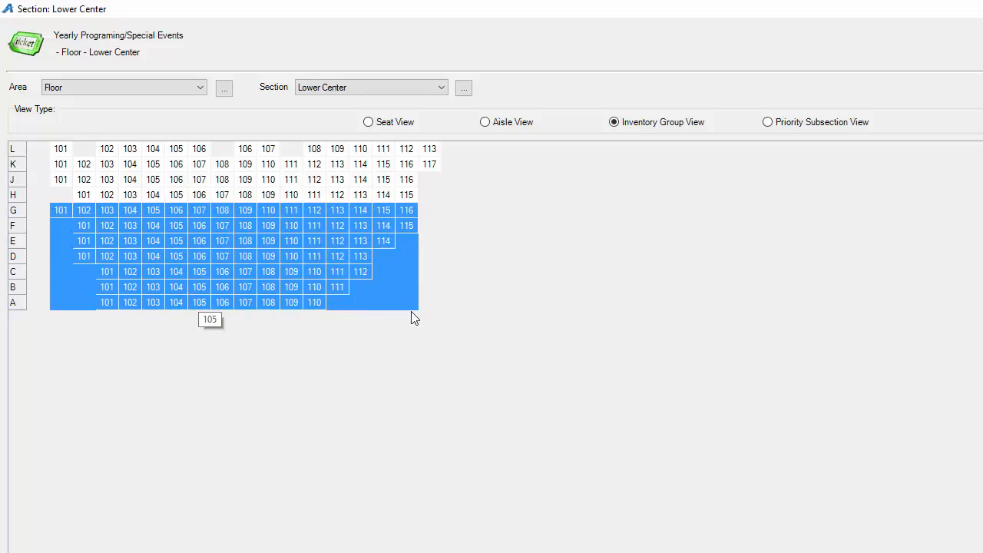
right_click(191, 244)
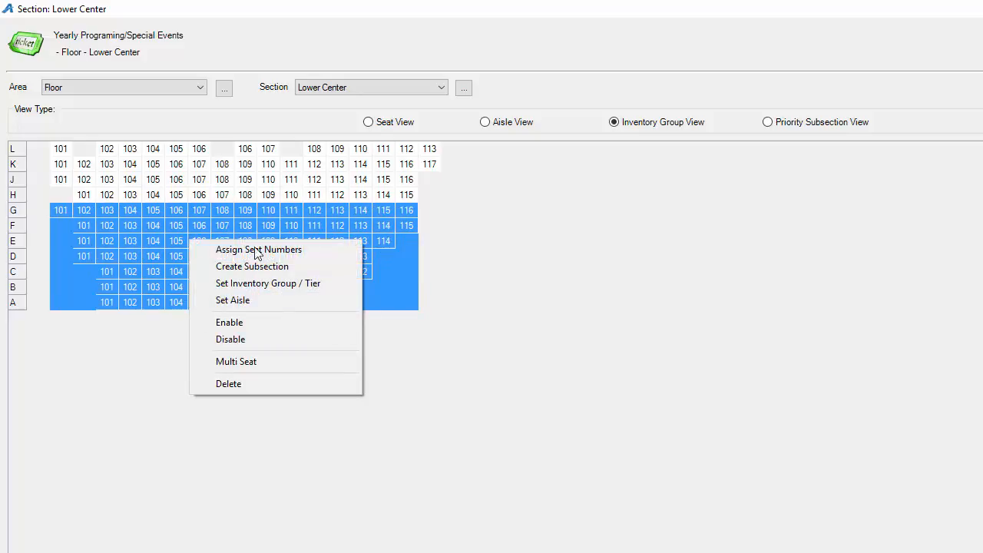
click(296, 284)
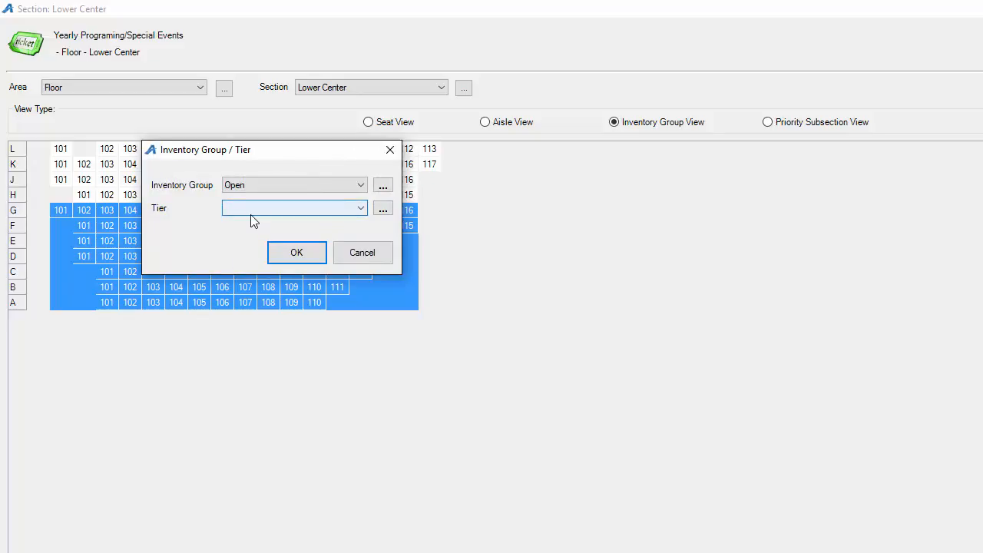
click(383, 211)
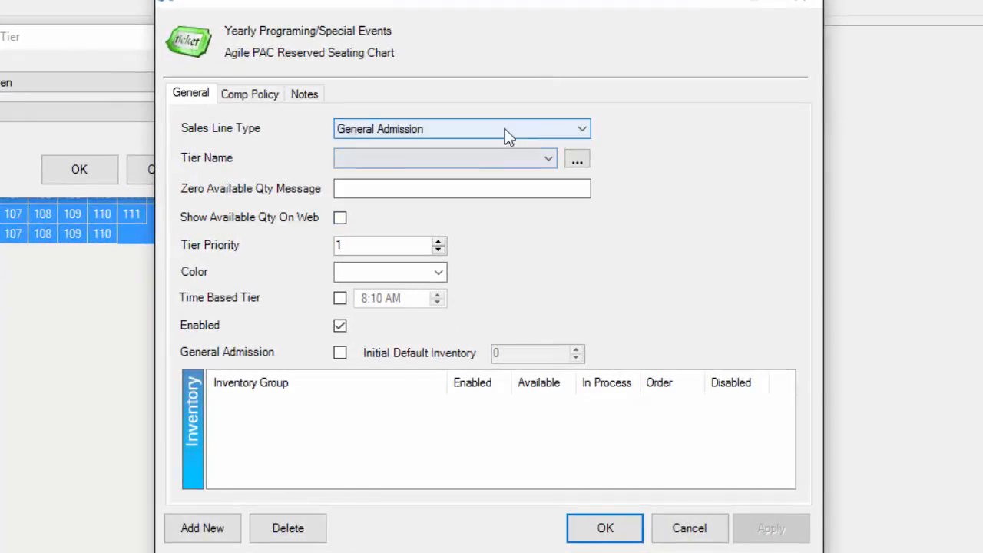
Set the new tier's sales line type to Reserved Admission, and open the tier name maintenance list
click(499, 126)
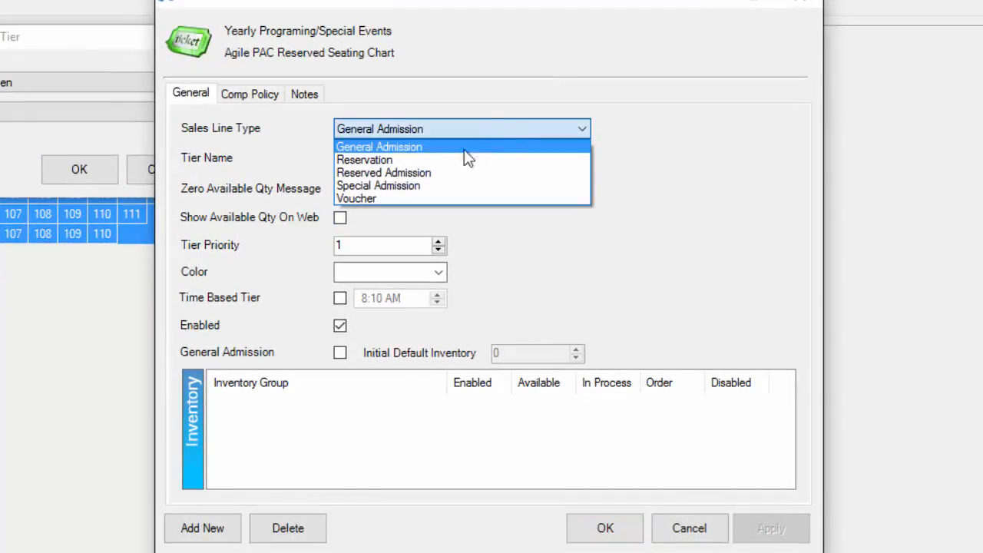
click(430, 172)
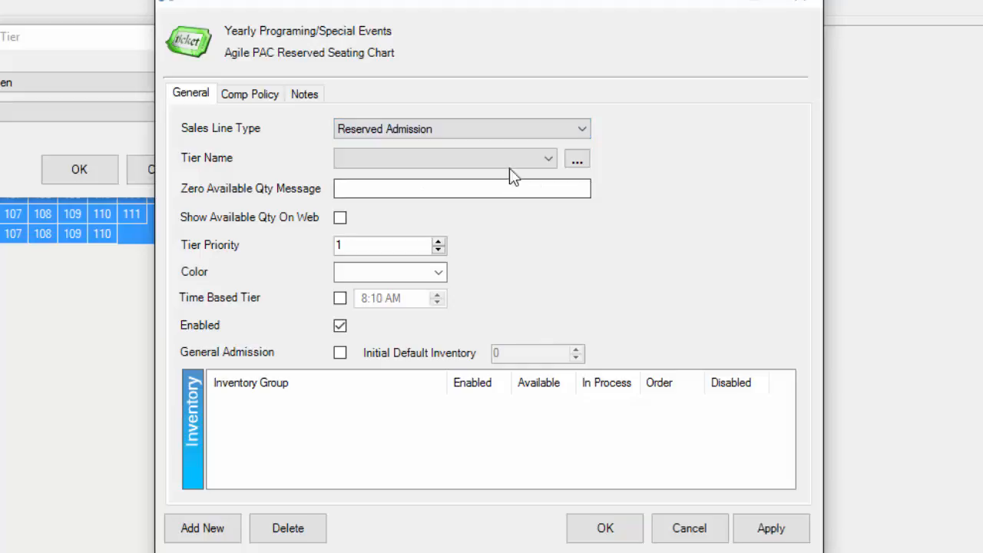
click(547, 161)
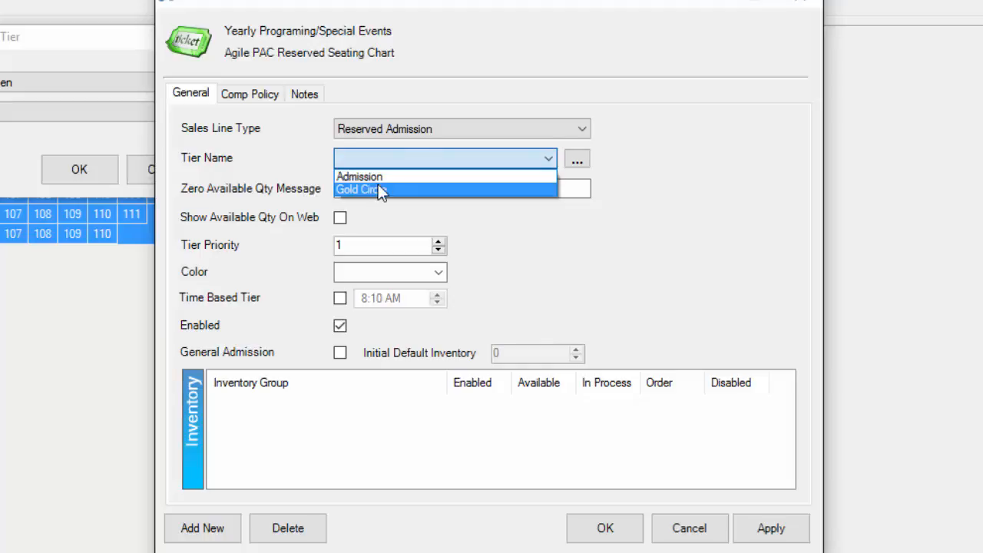
click(368, 157)
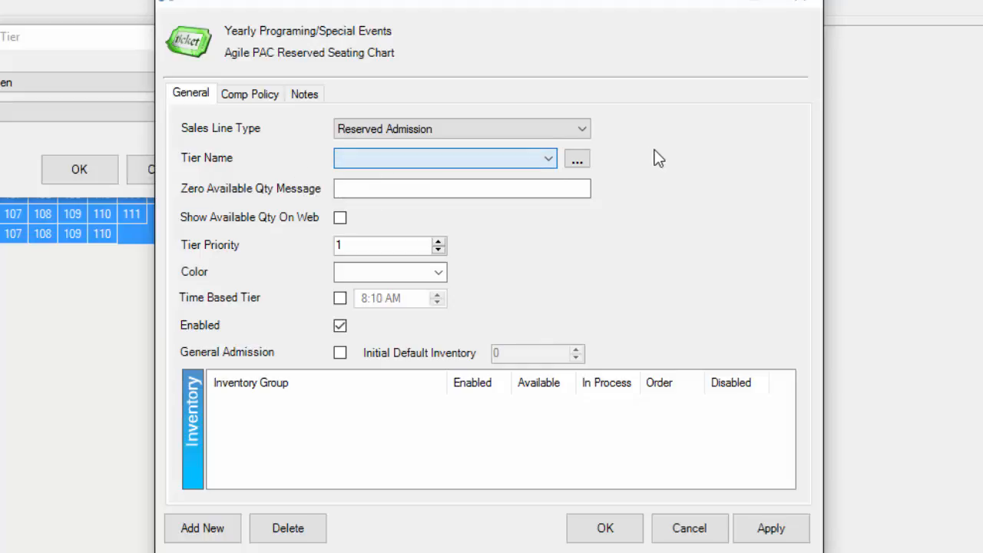
click(577, 161)
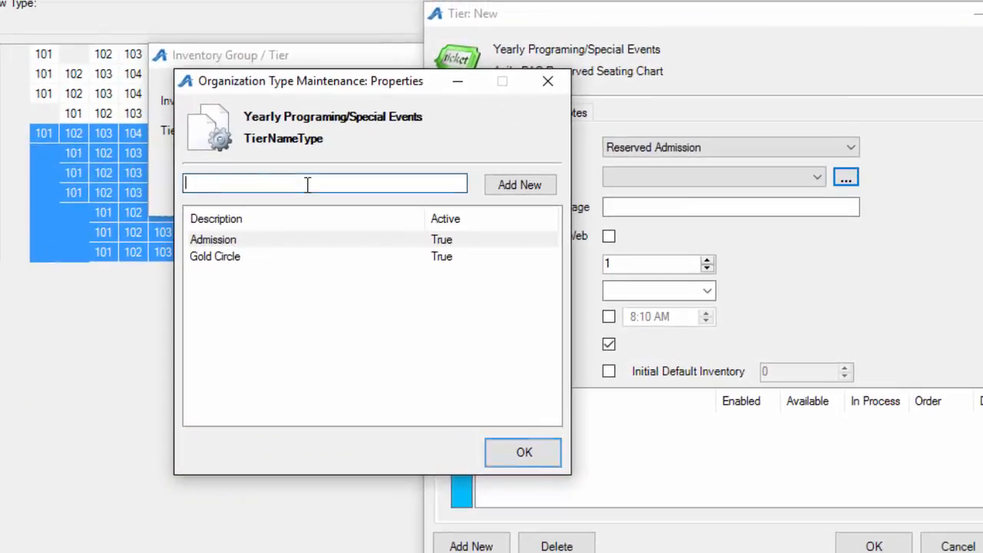
click(73, 171)
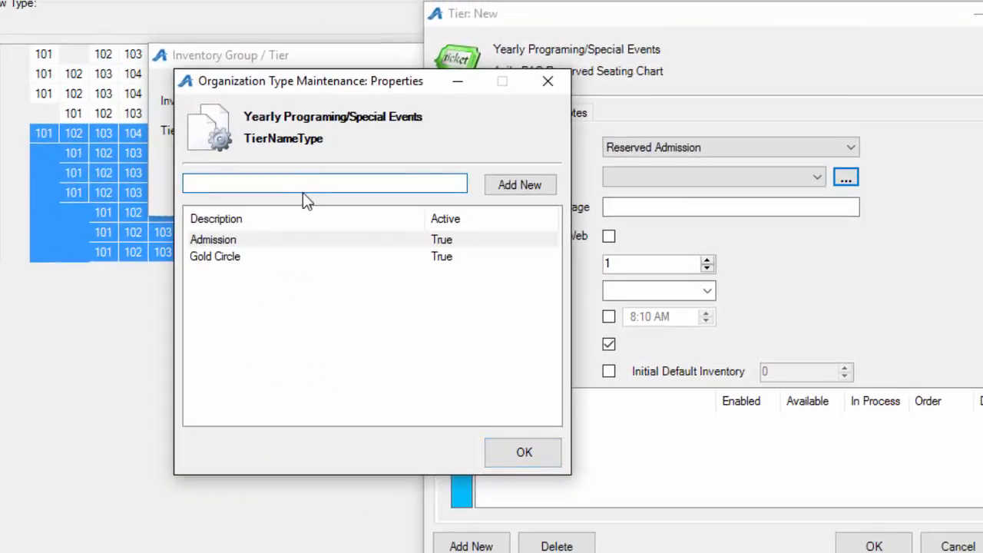
Add VIP as a new tier name in the list and return to the new tier
text(Vi)
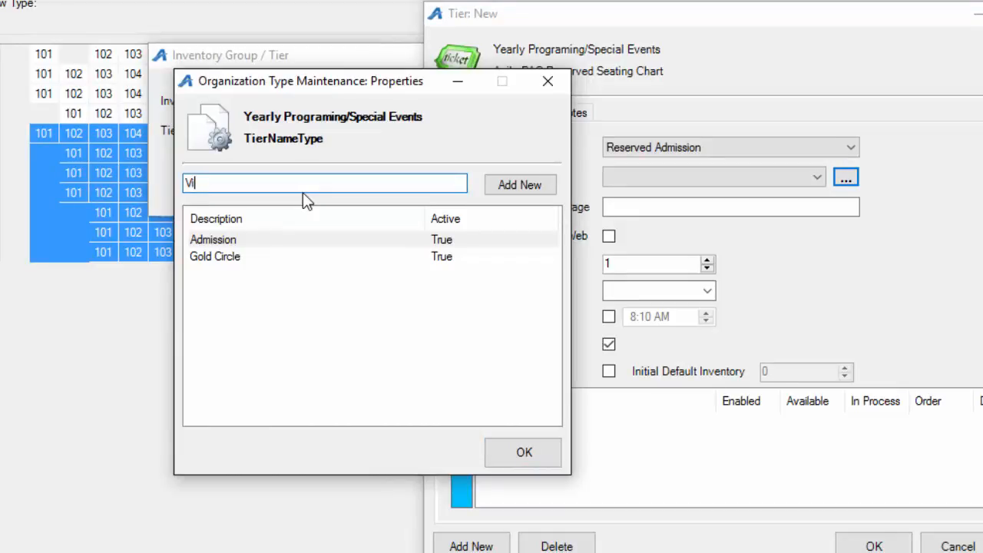
text(p)
key(BackSpace)
key(BackSpace)
text(IP)
click(530, 185)
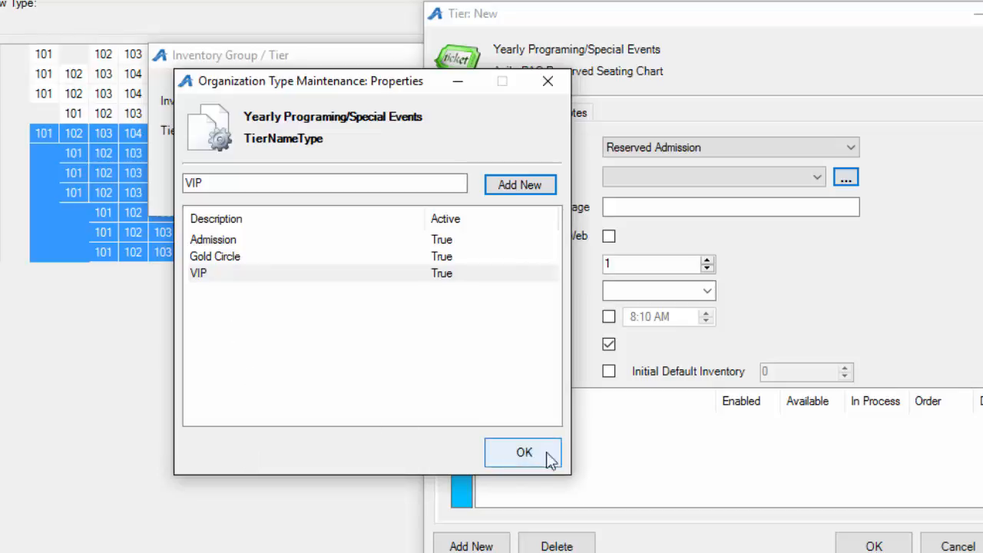
click(523, 453)
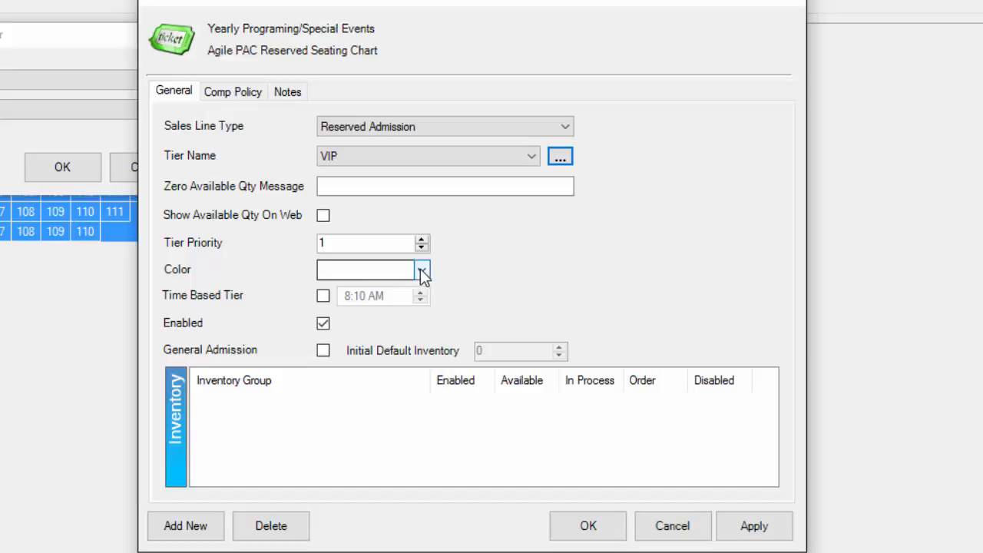
Set the VIP tier's color to bright green (0, 255, 0) and save the tier
click(422, 271)
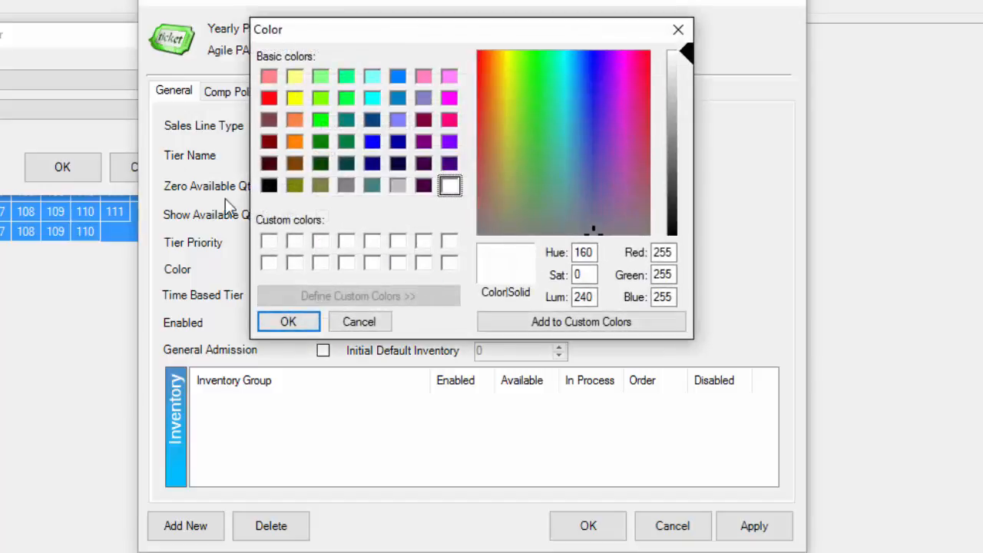
click(321, 121)
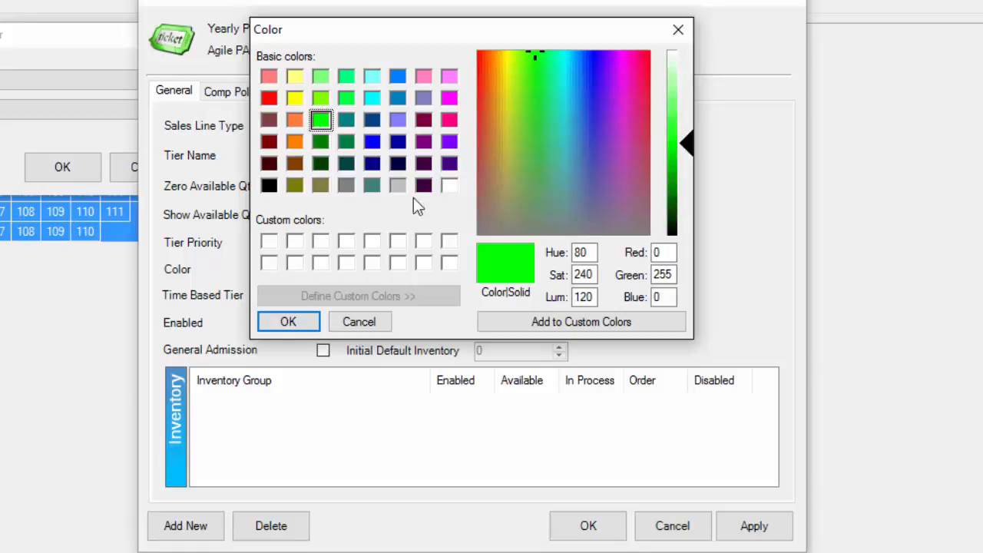
click(282, 326)
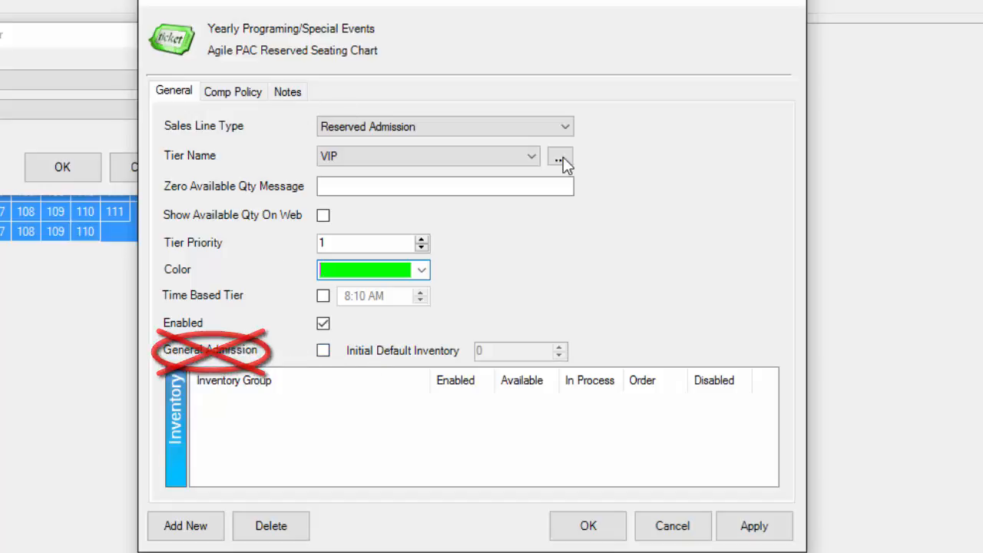
click(755, 528)
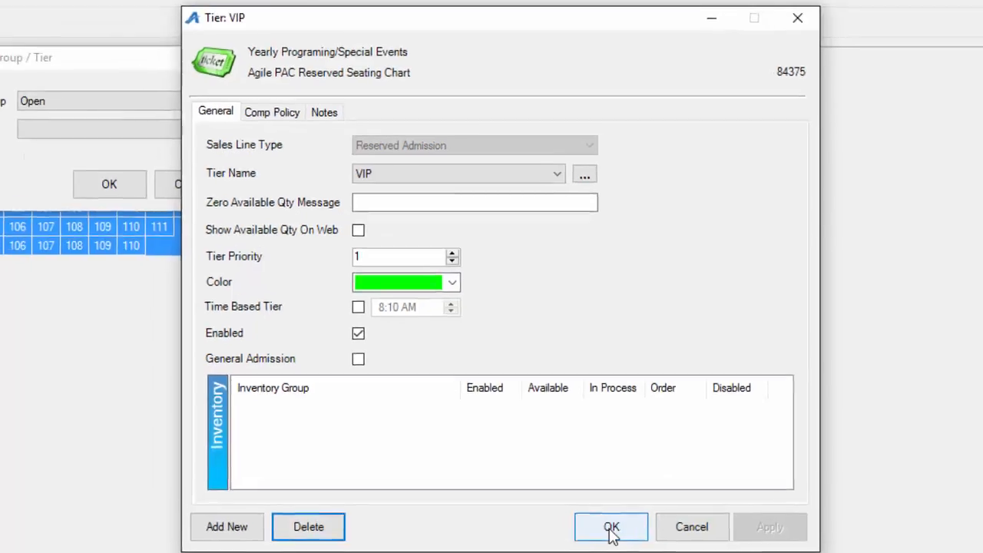
click(588, 528)
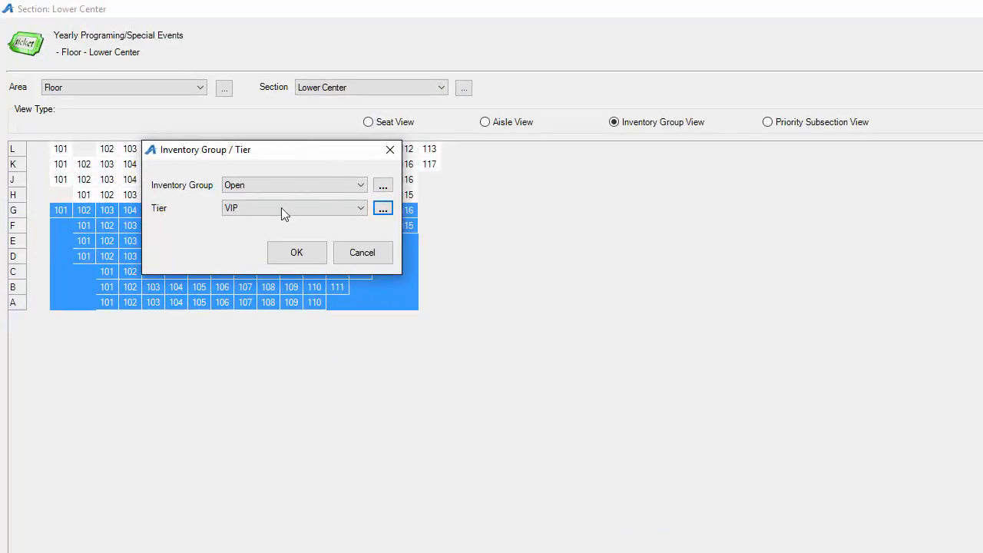
Assign the Open inventory group and VIP tier to the Lower Center seats in rows A to G
click(360, 207)
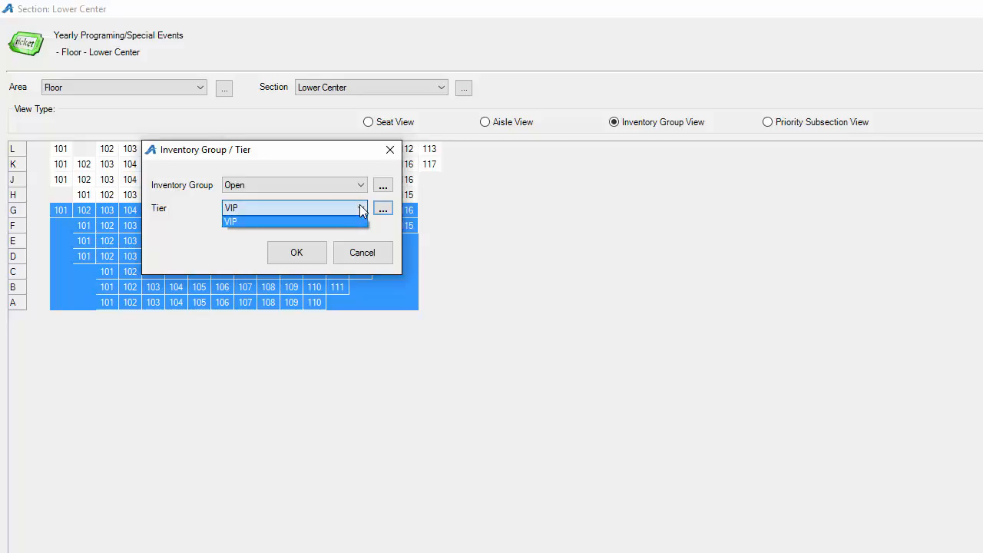
click(360, 207)
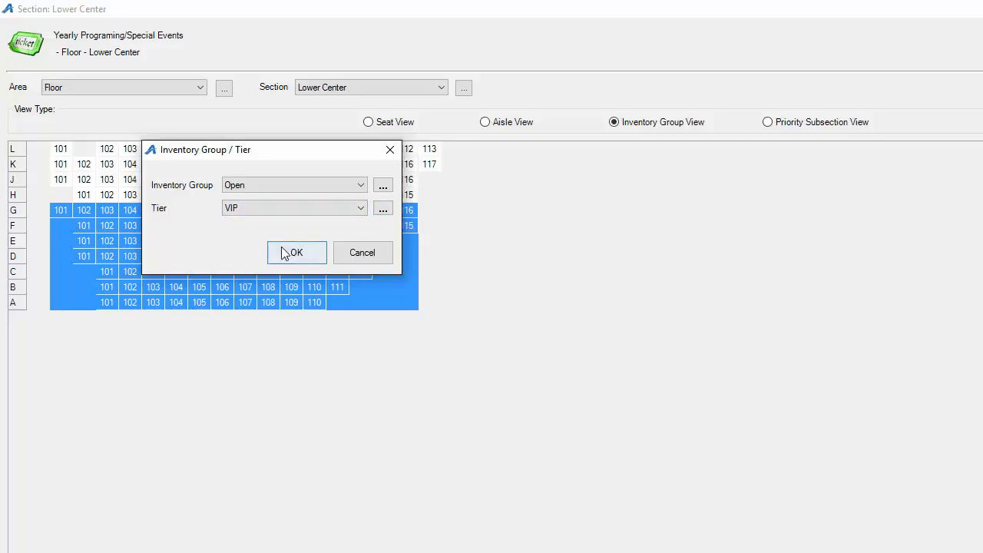
click(315, 256)
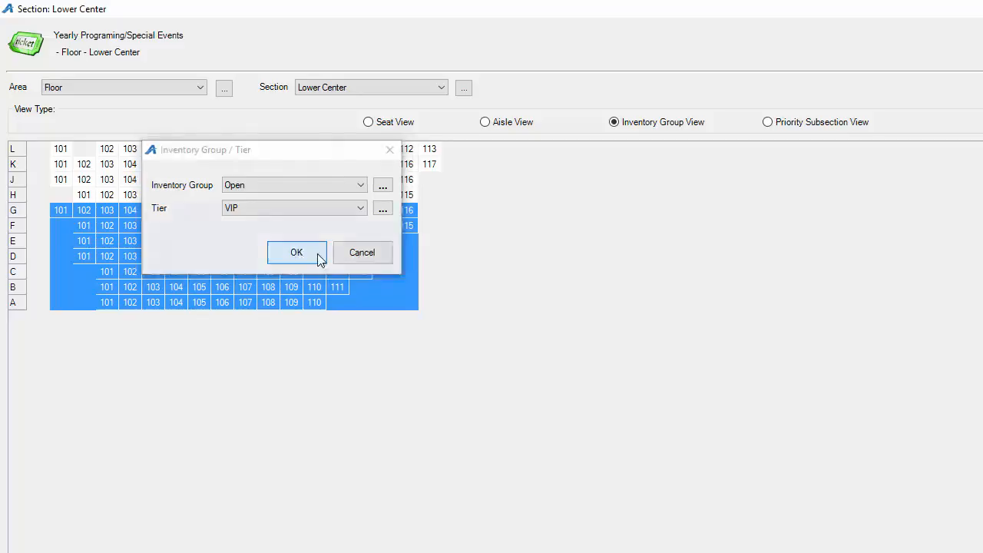
click(184, 302)
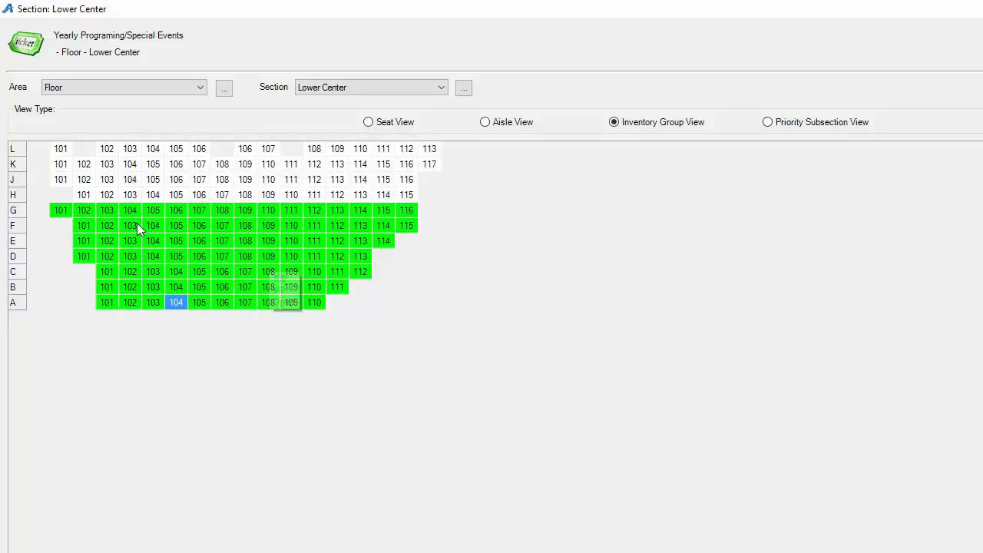
drag(33, 211, 412, 310)
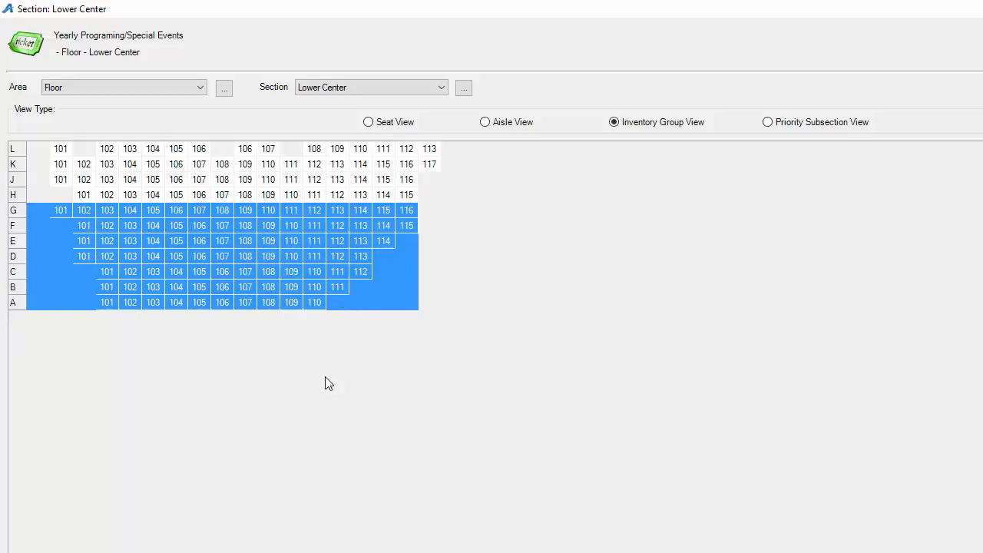
Open the inventory group and tier assignment for rows H to L and start a new tier with sales line type Reserved Admission
click(39, 148)
drag(45, 144, 454, 189)
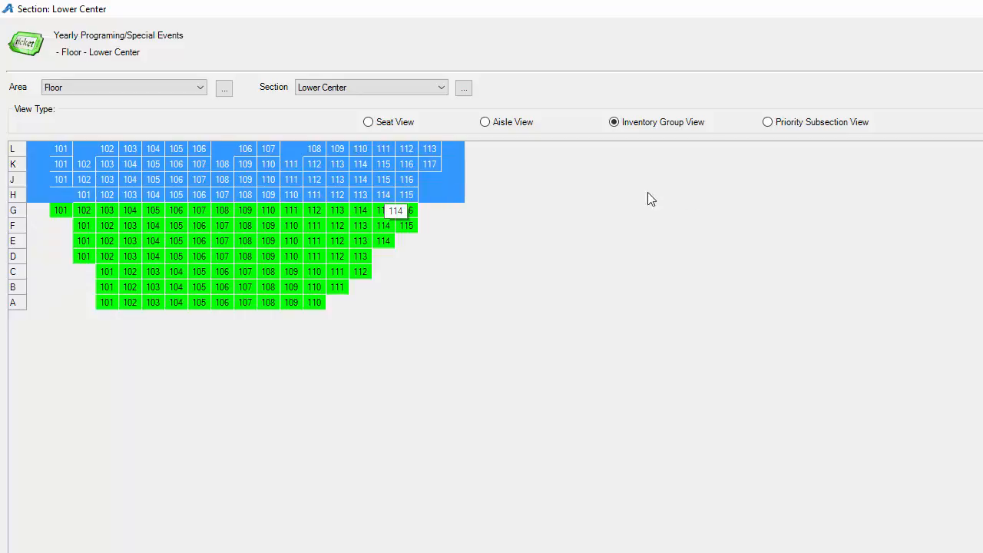
right_click(335, 162)
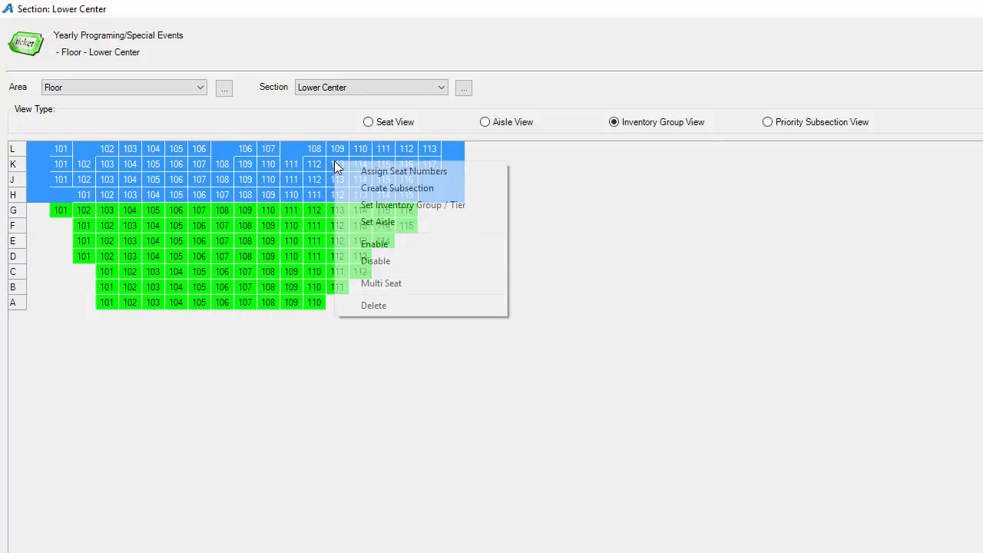
click(431, 205)
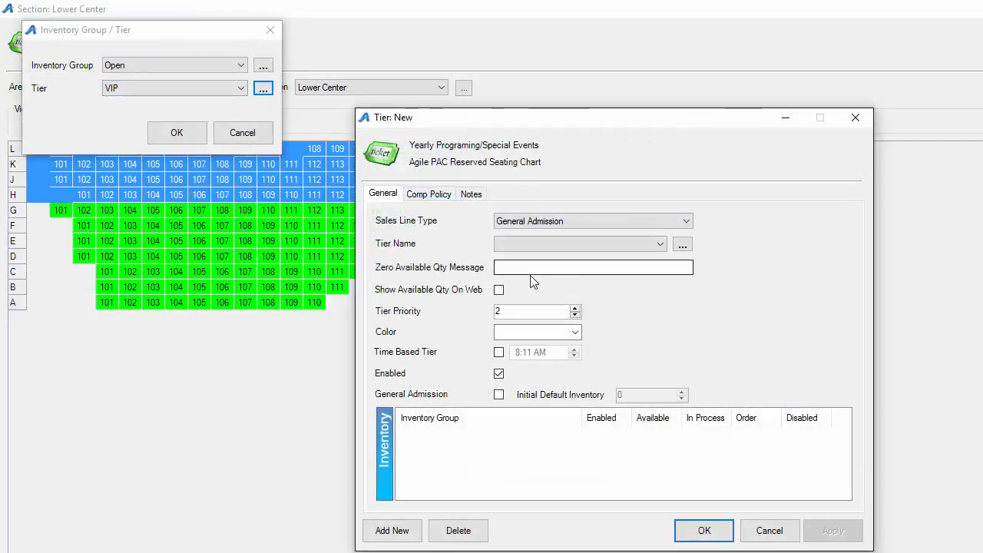
click(574, 221)
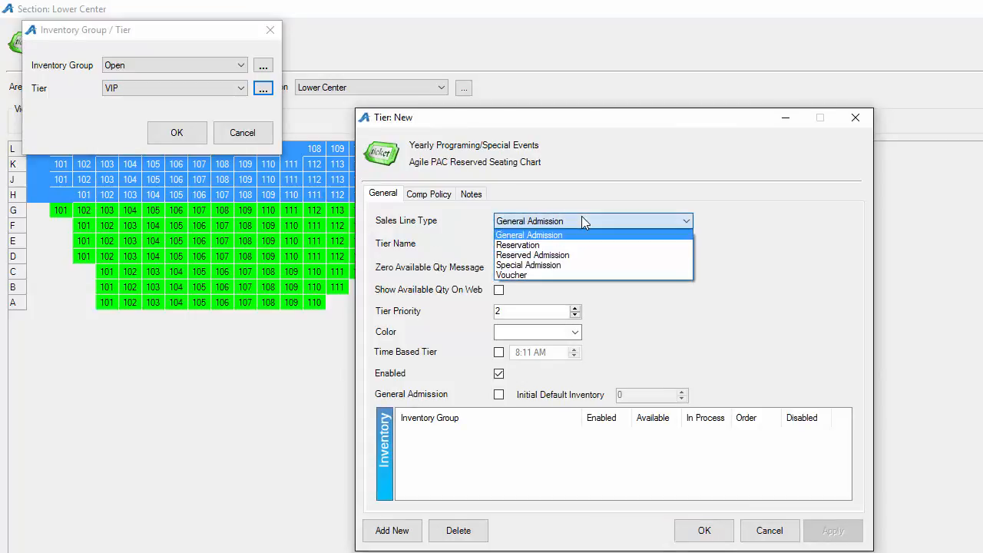
click(567, 256)
click(535, 269)
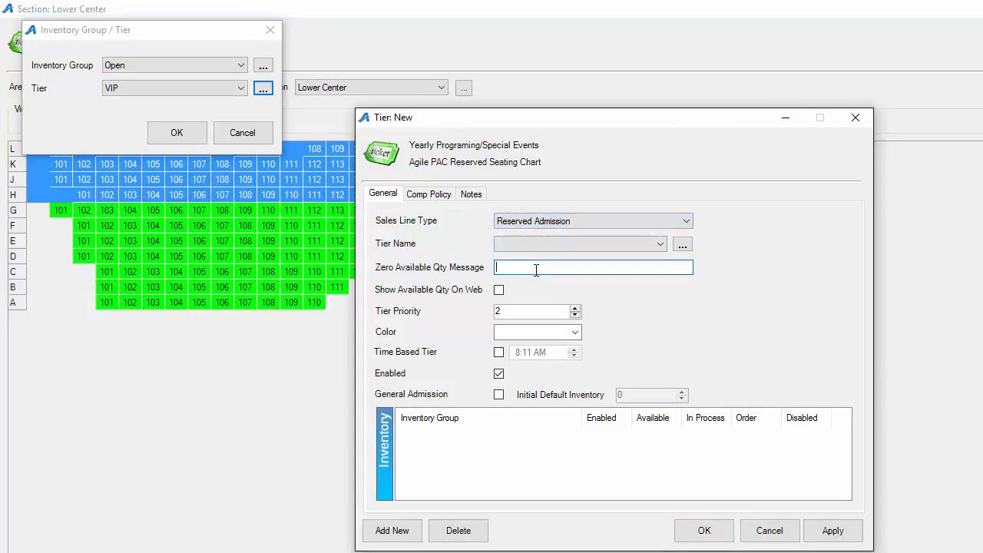
text(Admin)
key(BackSpace)
key(BackSpace)
key(BackSpace)
text(mission)
Set the new tier's color to light violet-blue (128, 128, 255) and its tier name to Admission
click(574, 331)
click(555, 216)
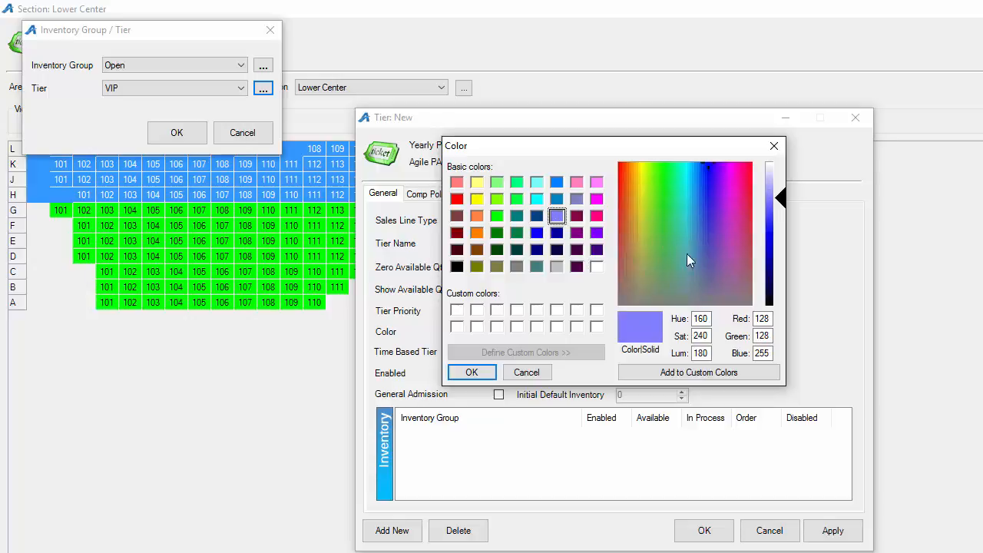
click(471, 371)
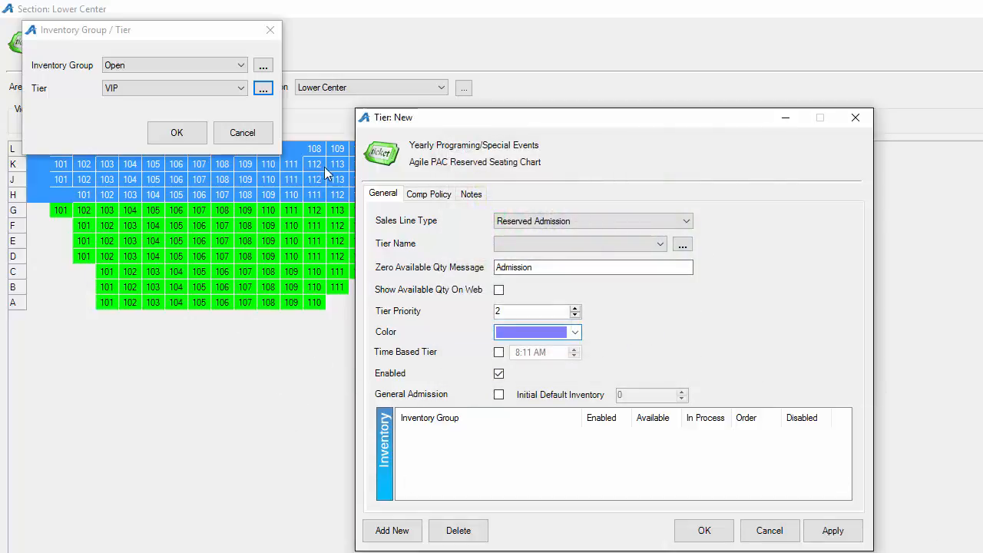
click(661, 244)
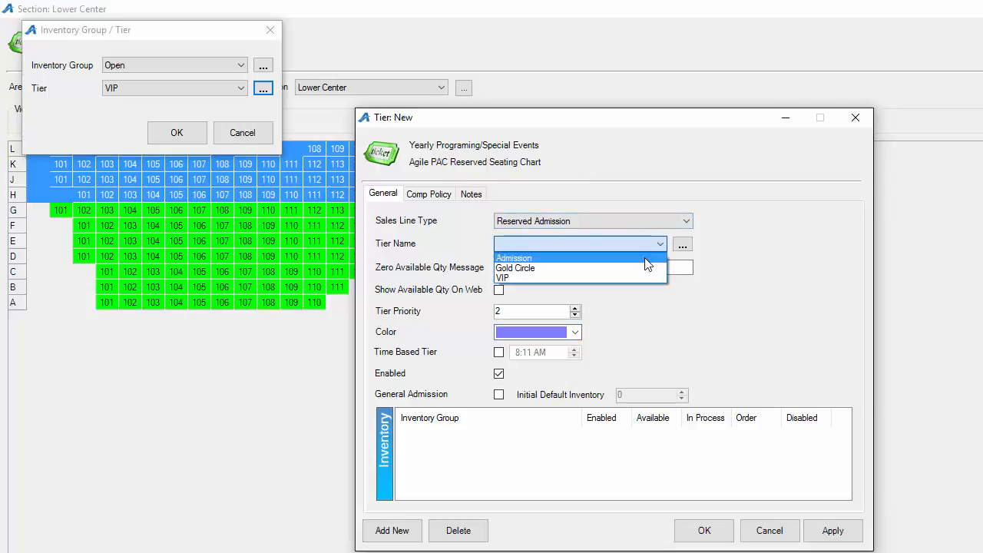
click(651, 259)
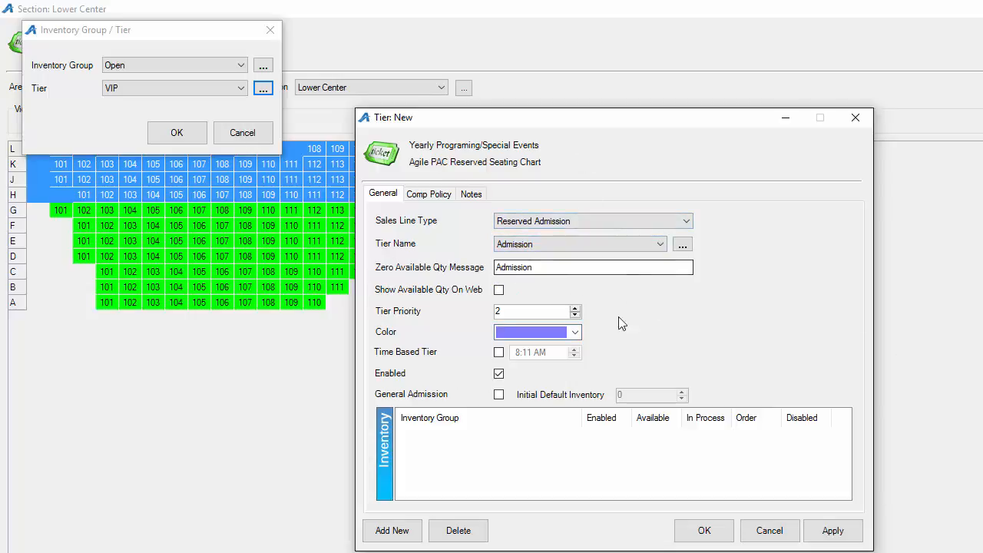
Clear the zero available quantity message and save the Admission tier
double_click(584, 266)
key(BackSpace)
key(BackSpace)
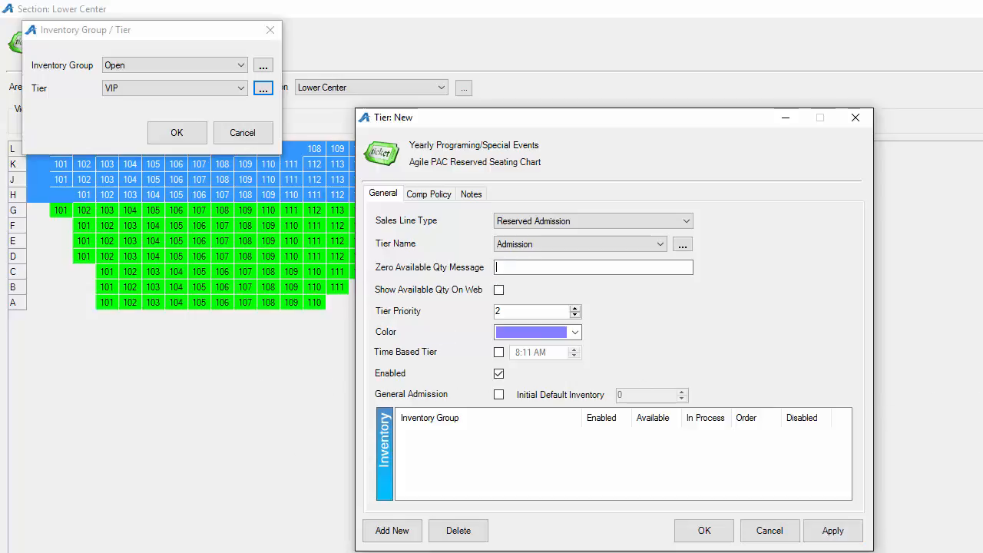
click(833, 529)
click(704, 530)
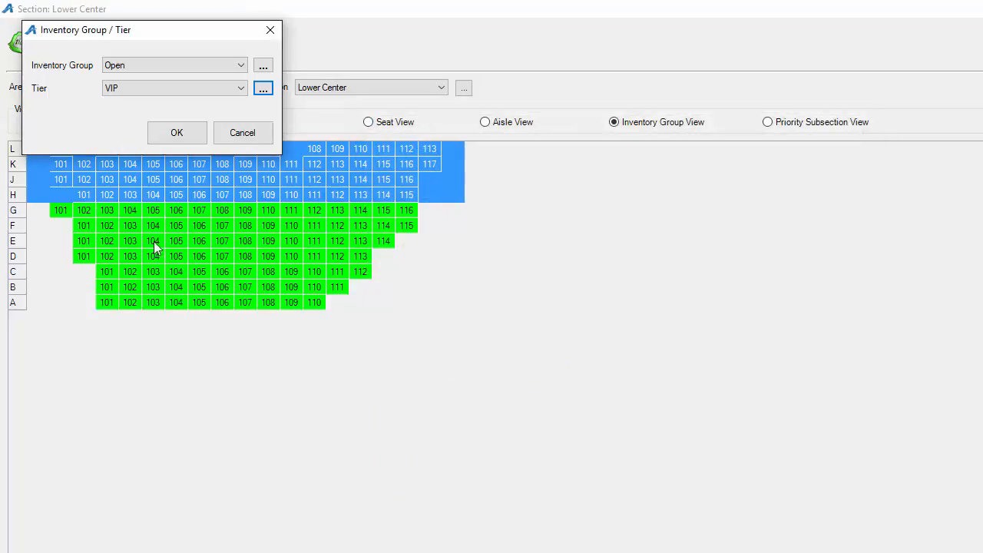
Assign the Open inventory group and Admission tier to the Lower Center seats in rows H to L
click(161, 86)
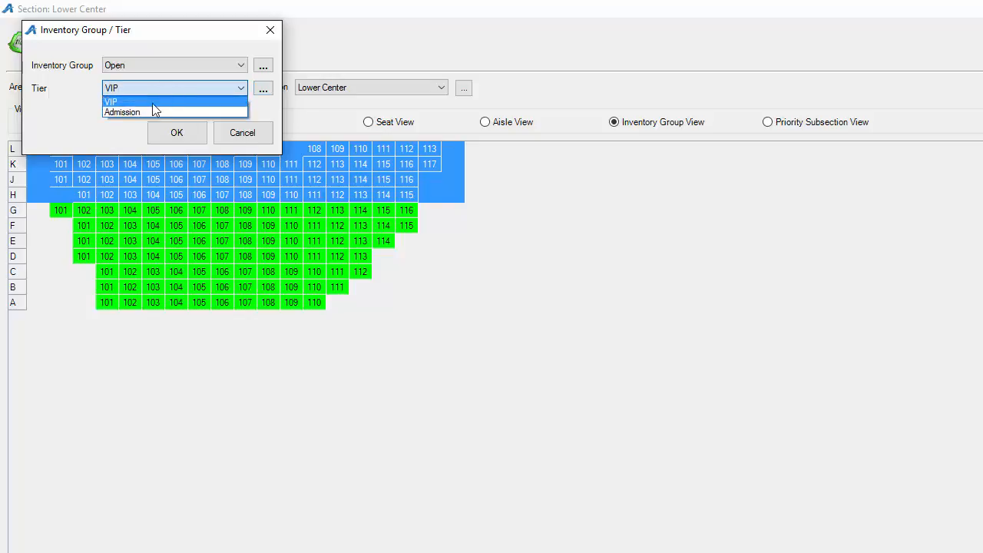
click(128, 112)
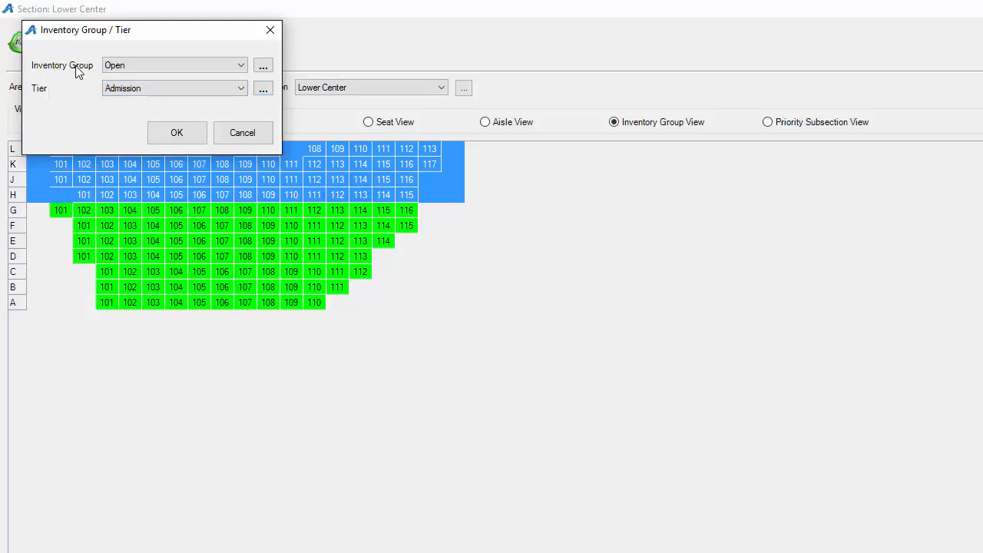
click(178, 135)
click(222, 240)
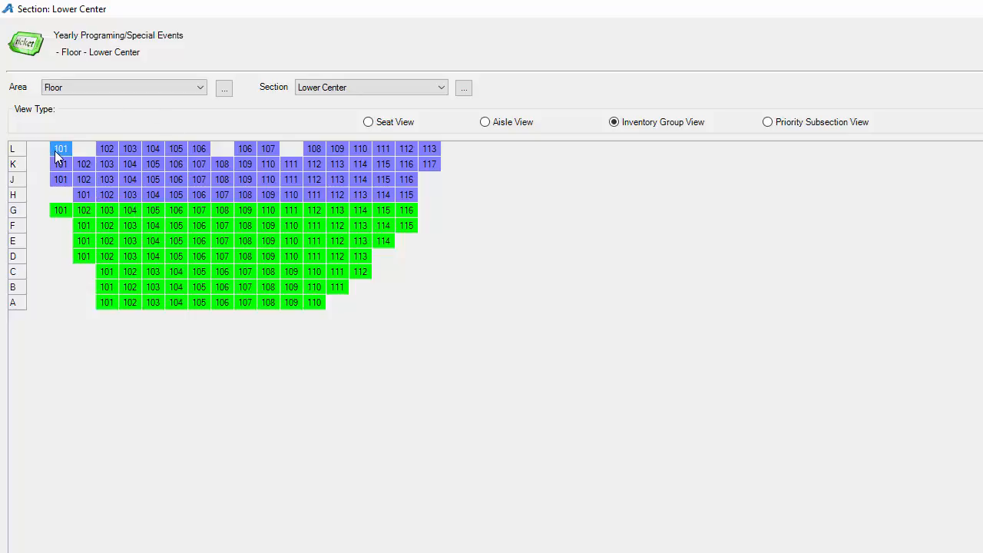
Assign the Wheelchair inventory group and Admission tier to seat 101 in row L
mouse_move(55, 144)
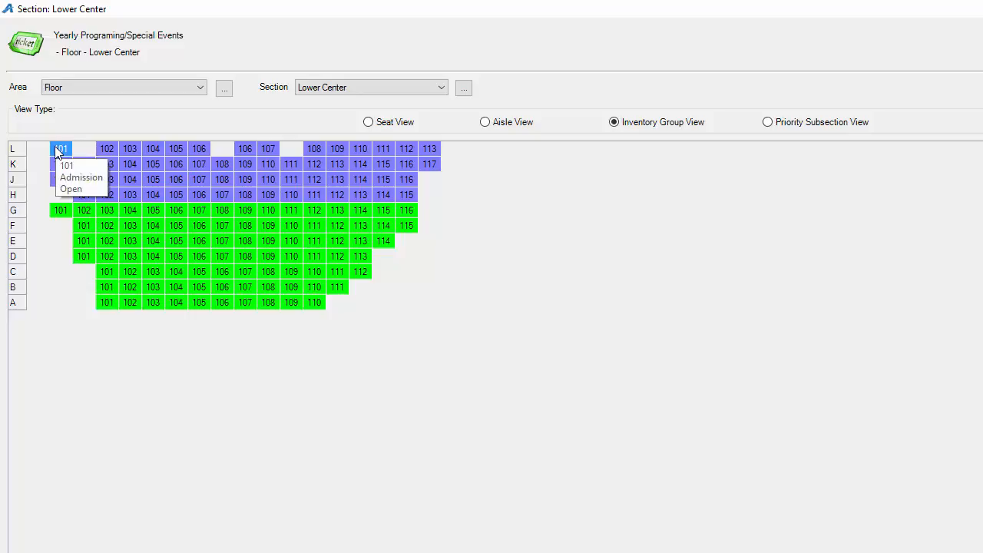
right_click(60, 149)
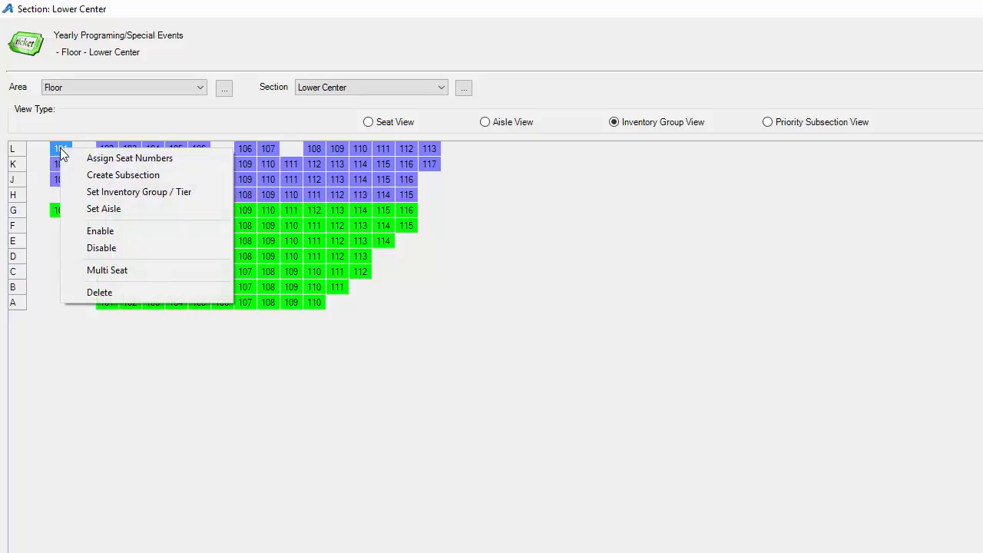
click(136, 191)
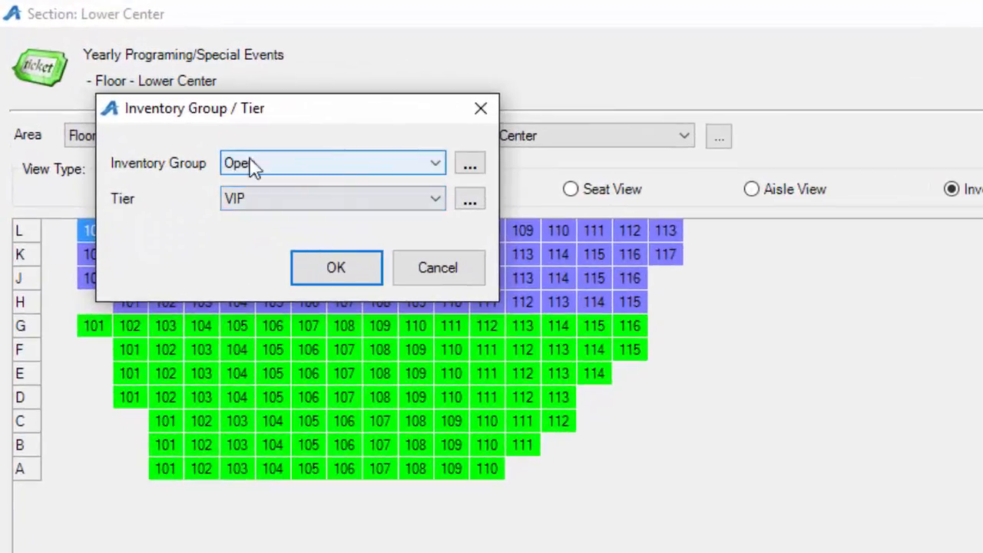
click(353, 167)
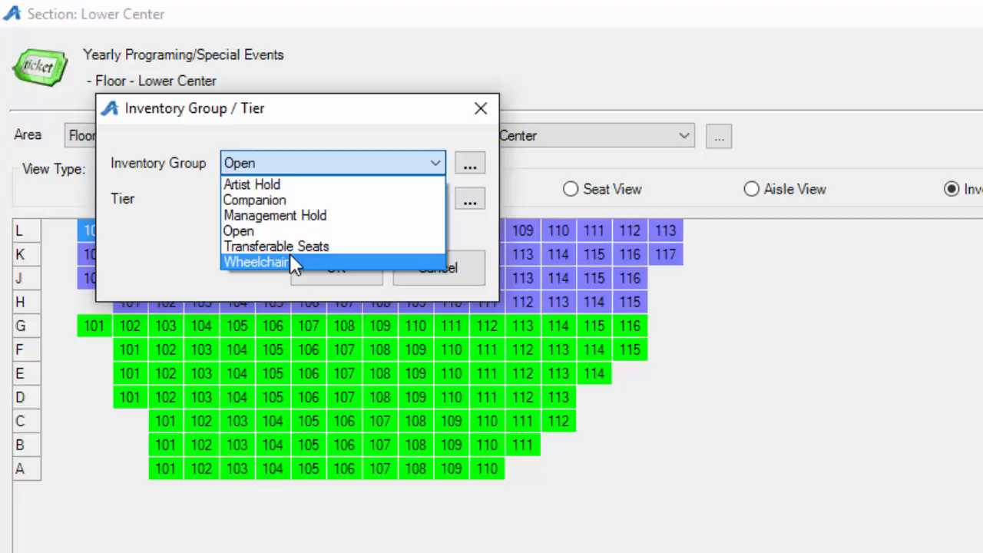
click(248, 263)
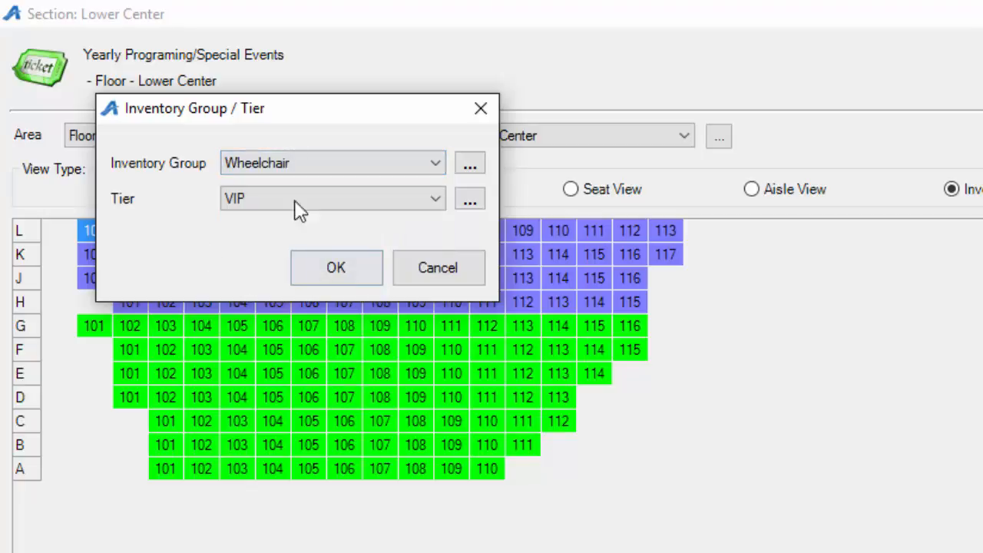
click(267, 202)
click(267, 204)
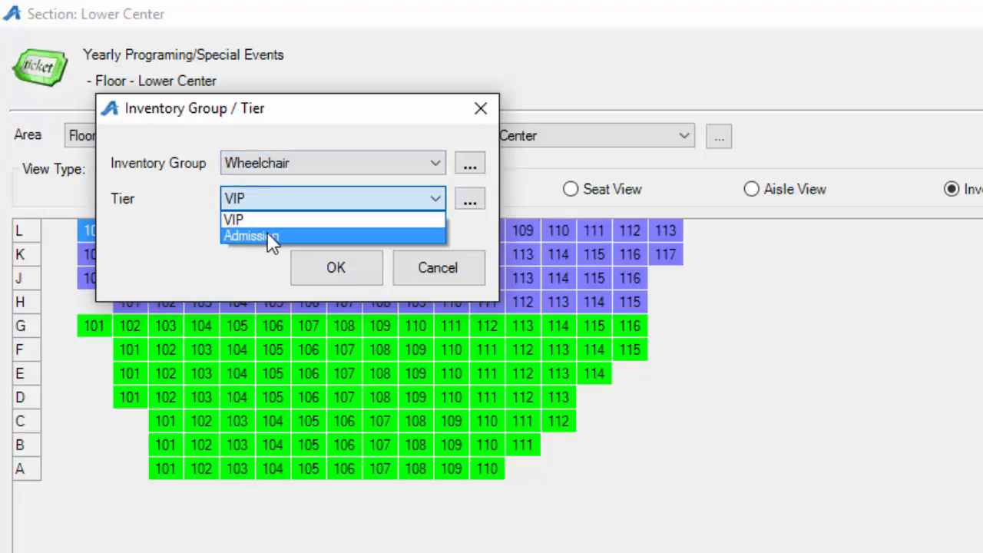
click(267, 234)
click(330, 268)
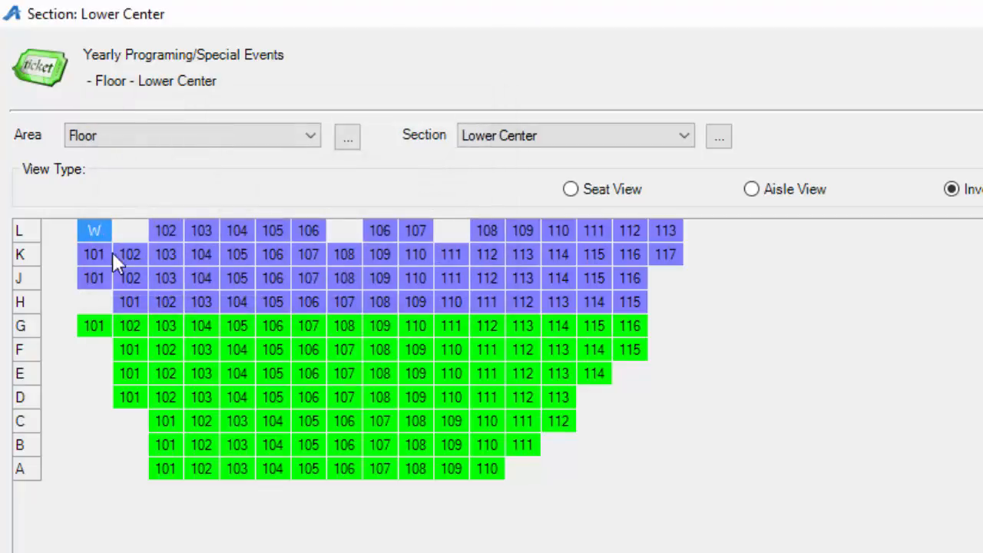
click(132, 260)
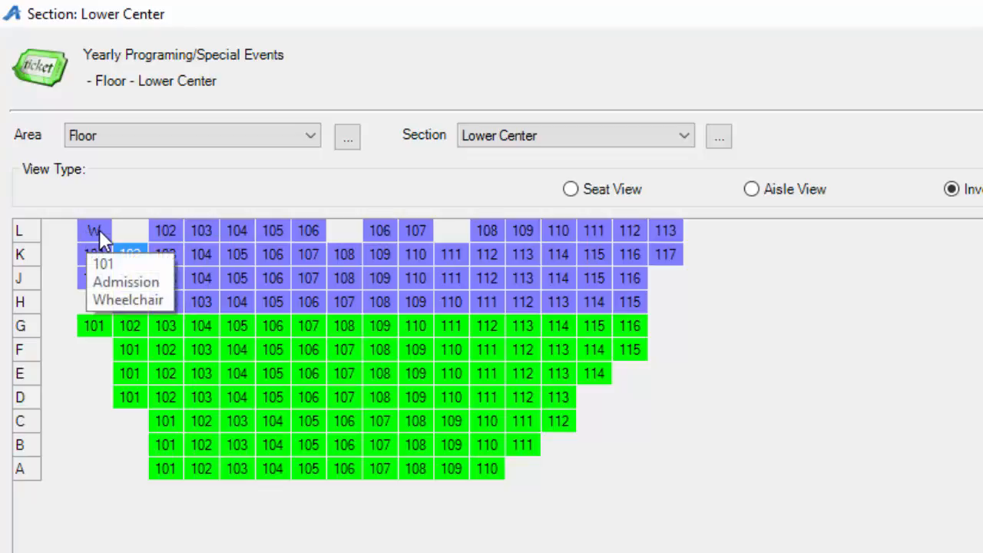
Assign the Companion inventory group and Admission tier to the block of five adjacent seats 102 to 106 in row L
click(166, 229)
drag(165, 228, 306, 232)
right_click(309, 231)
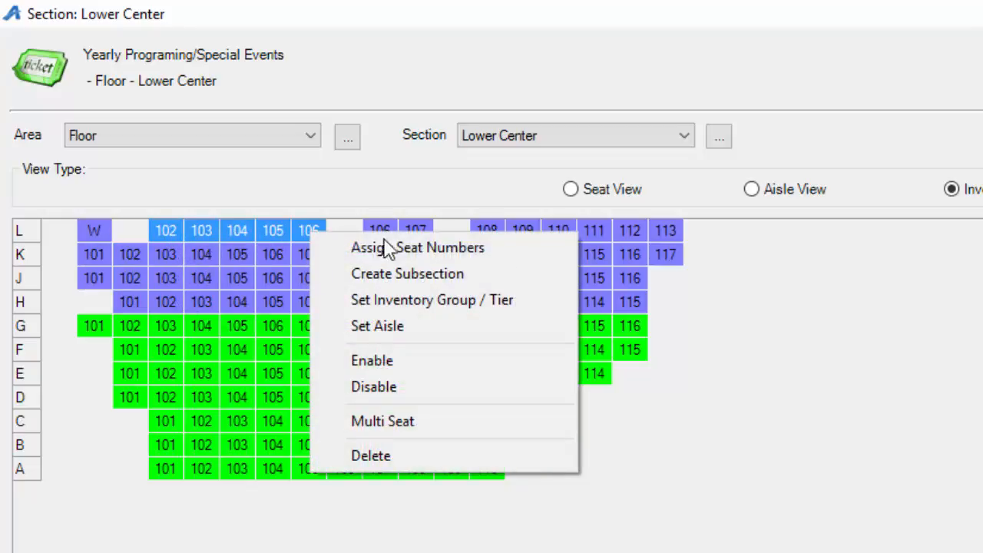
click(422, 300)
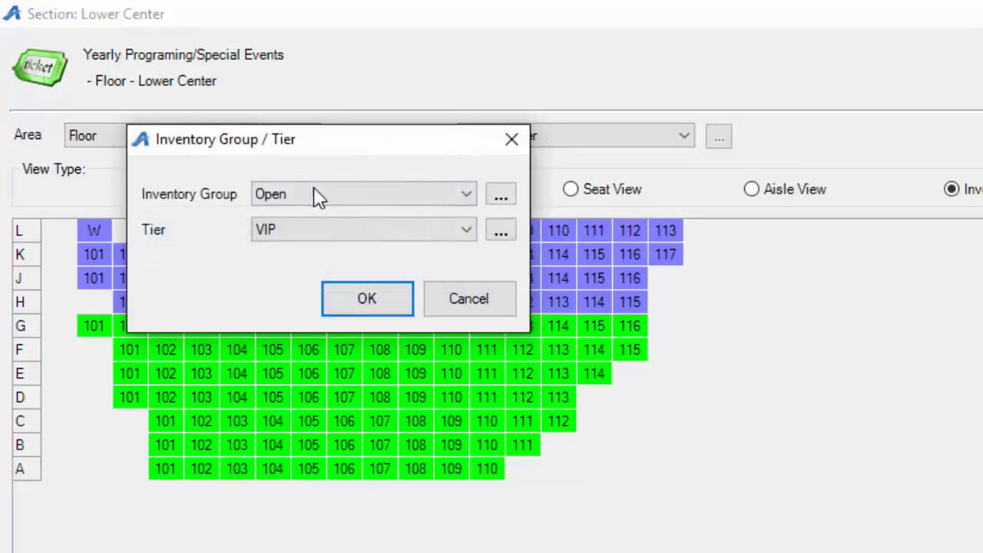
click(375, 194)
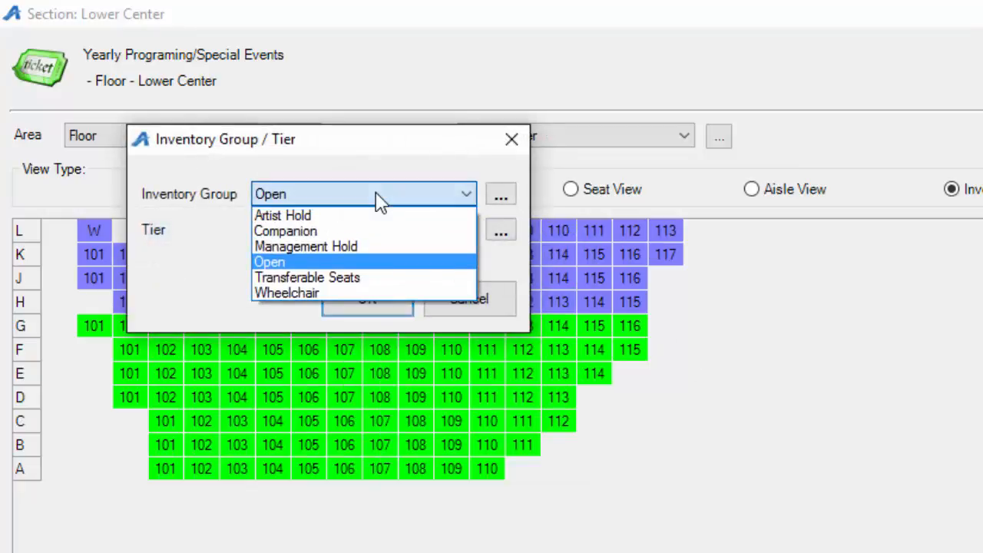
click(283, 232)
click(338, 231)
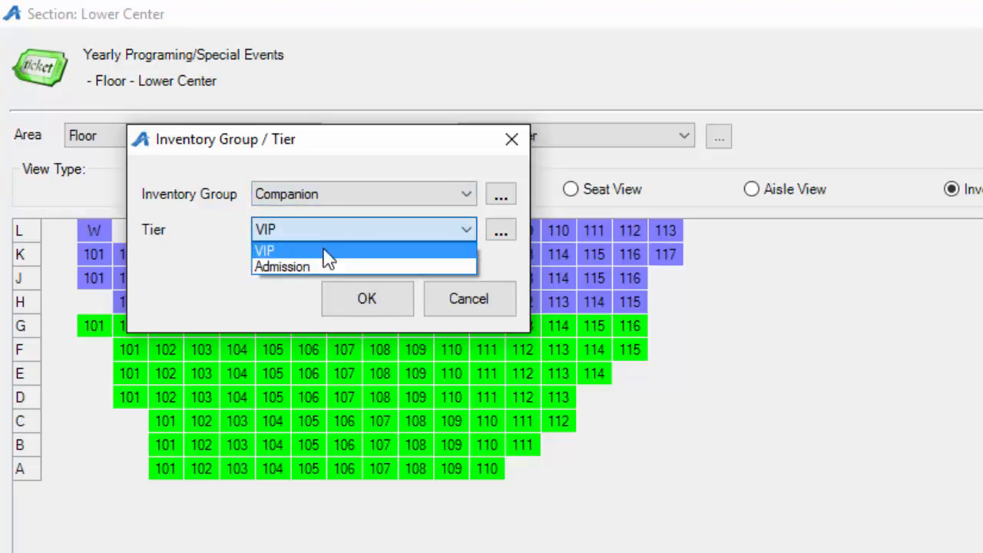
click(276, 269)
click(354, 299)
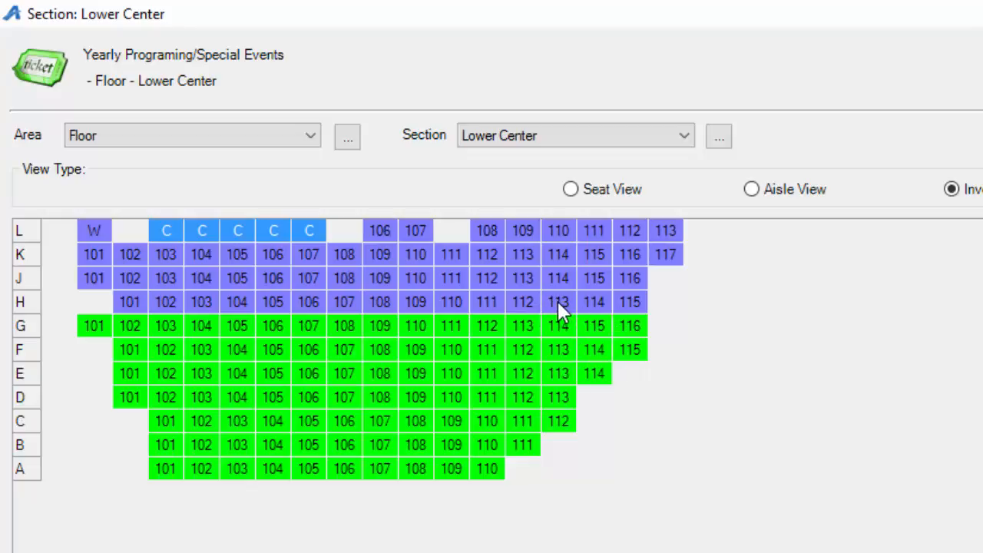
Assign the Management Hold inventory group and Admission tier to seats 112 to 115 in row H
drag(558, 304, 625, 303)
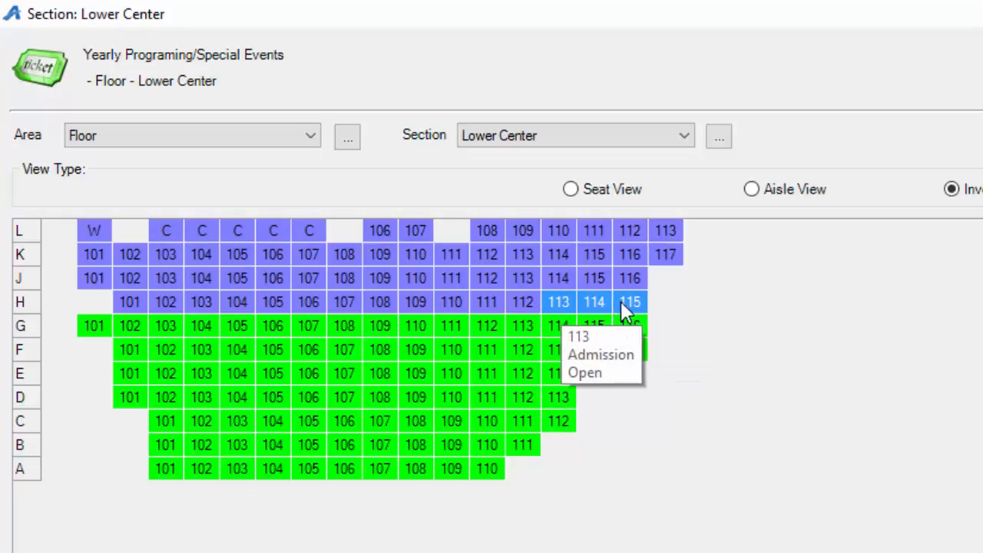
drag(524, 303, 629, 303)
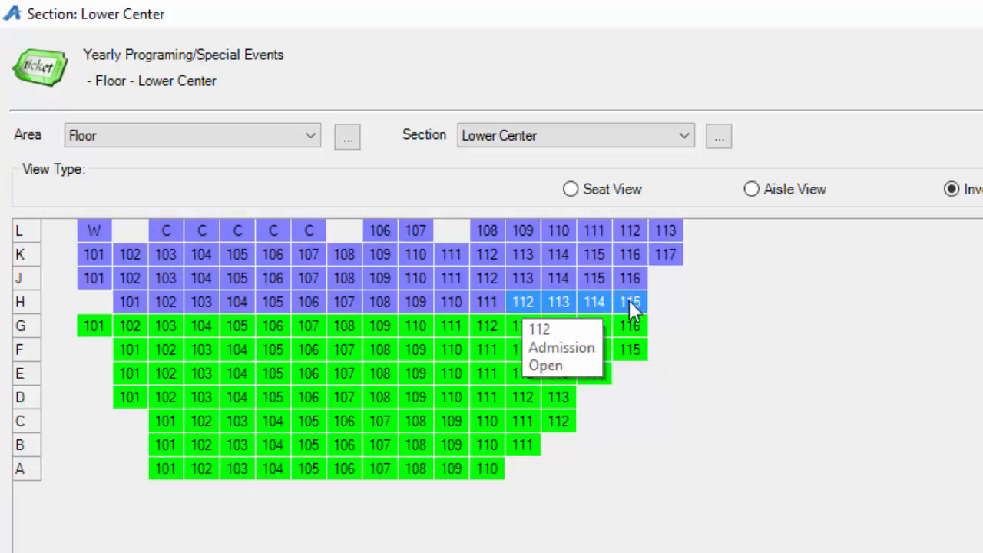
right_click(629, 301)
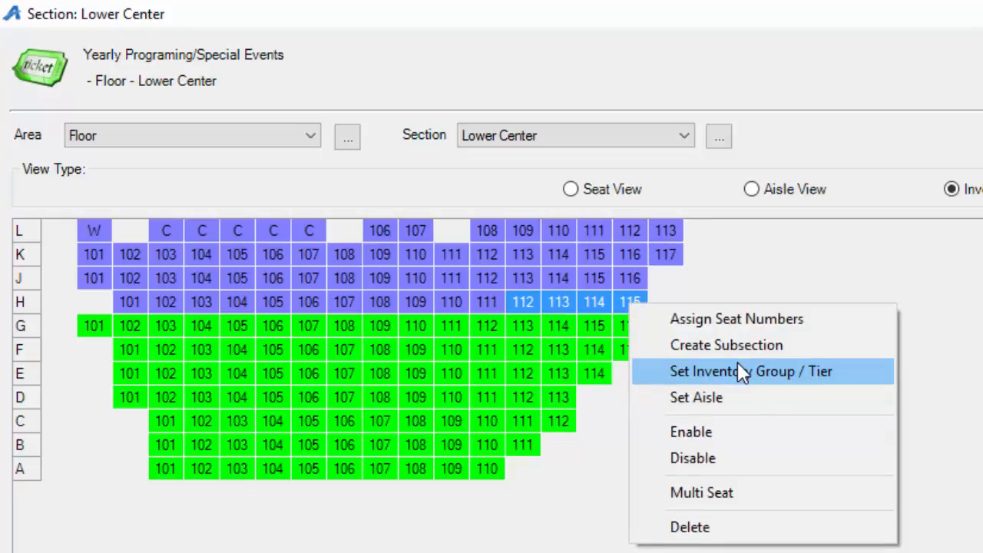
click(756, 372)
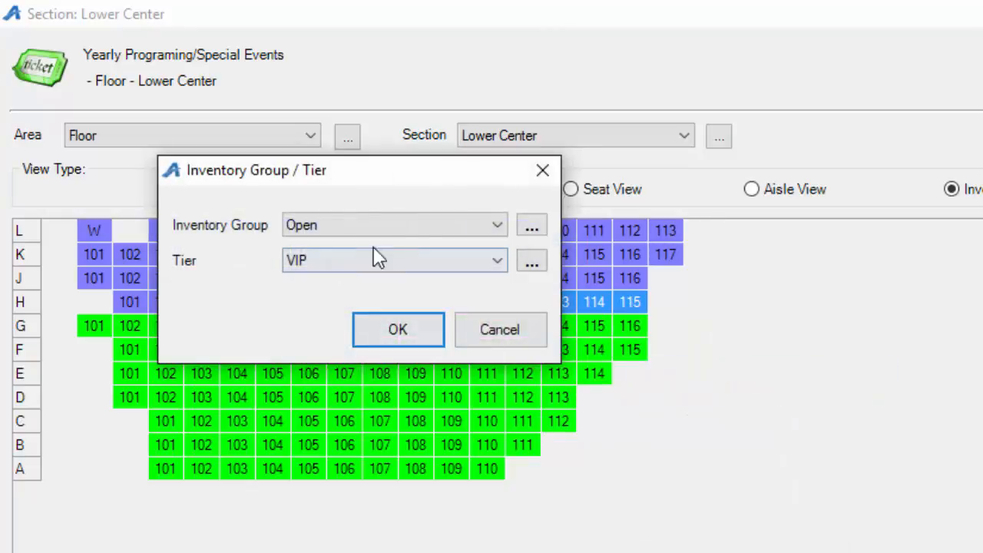
click(412, 230)
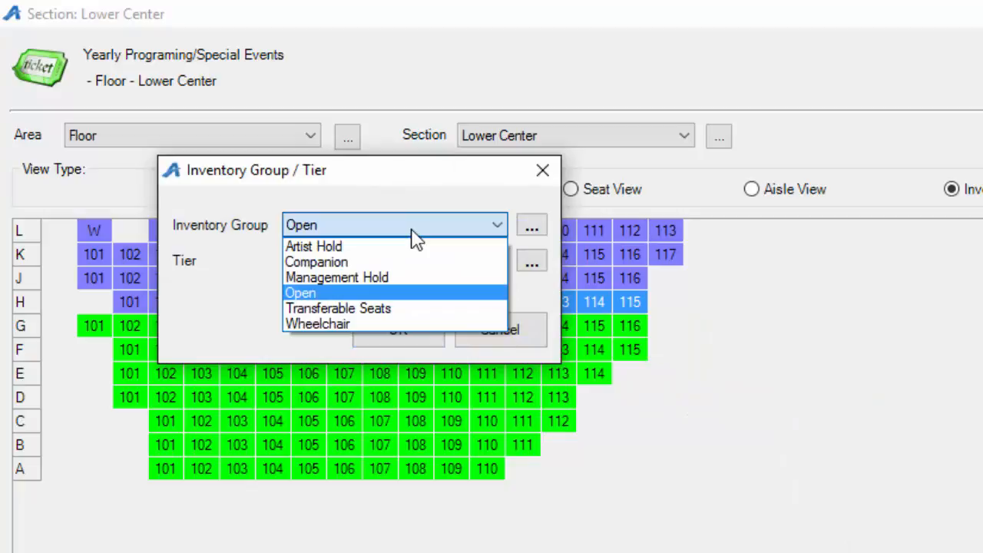
click(400, 279)
click(388, 264)
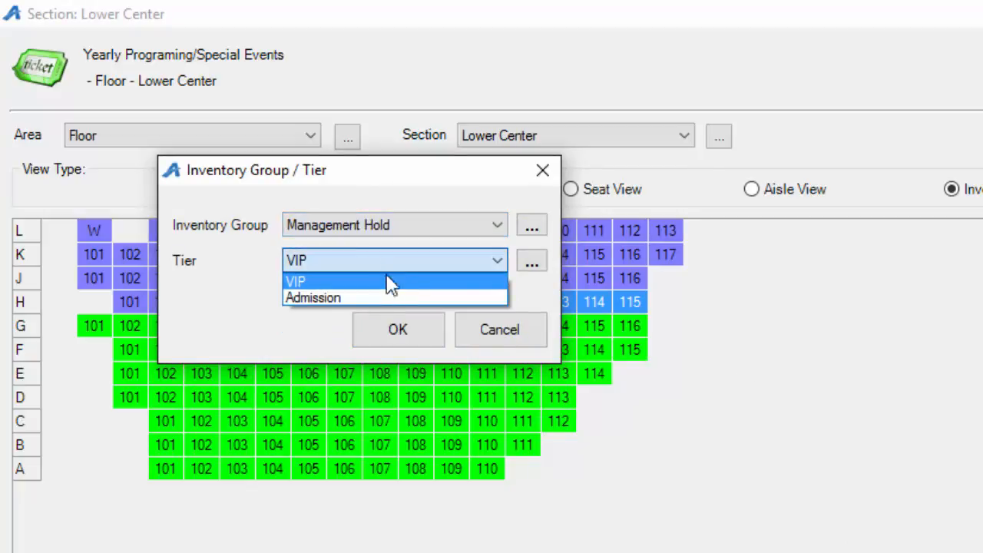
click(376, 298)
click(400, 338)
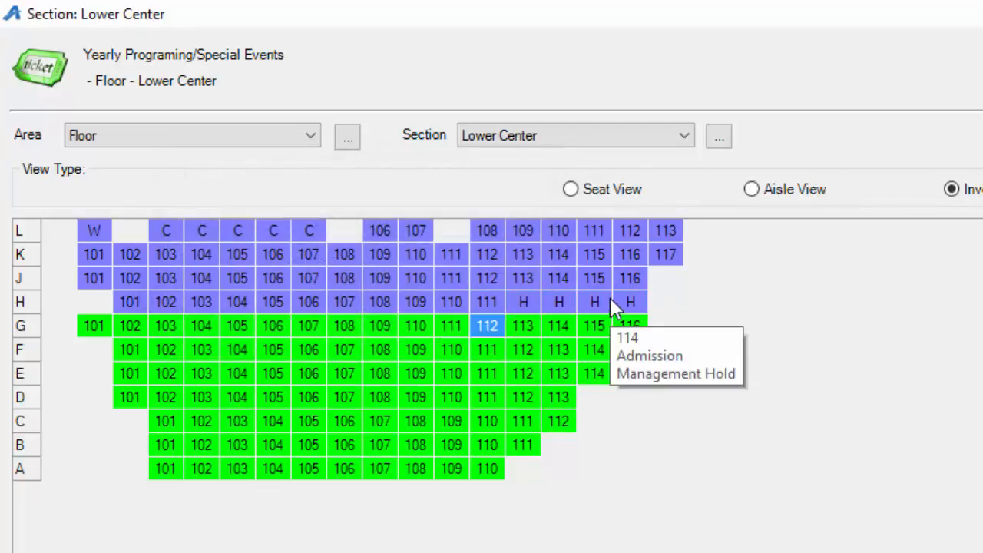
Assign the Artist Hold inventory group and VIP tier to seats 101 to 104 in row A
drag(162, 470, 273, 470)
right_click(272, 470)
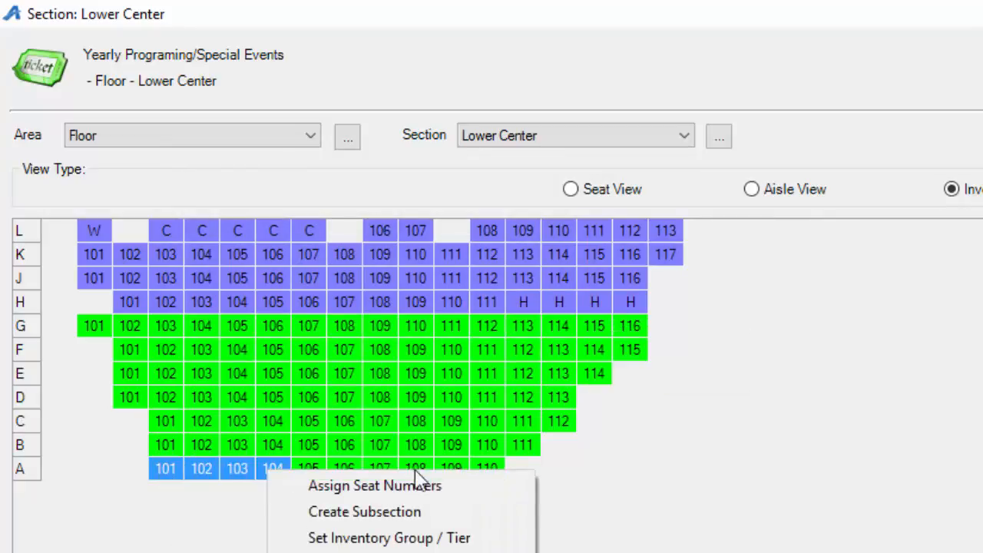
click(436, 539)
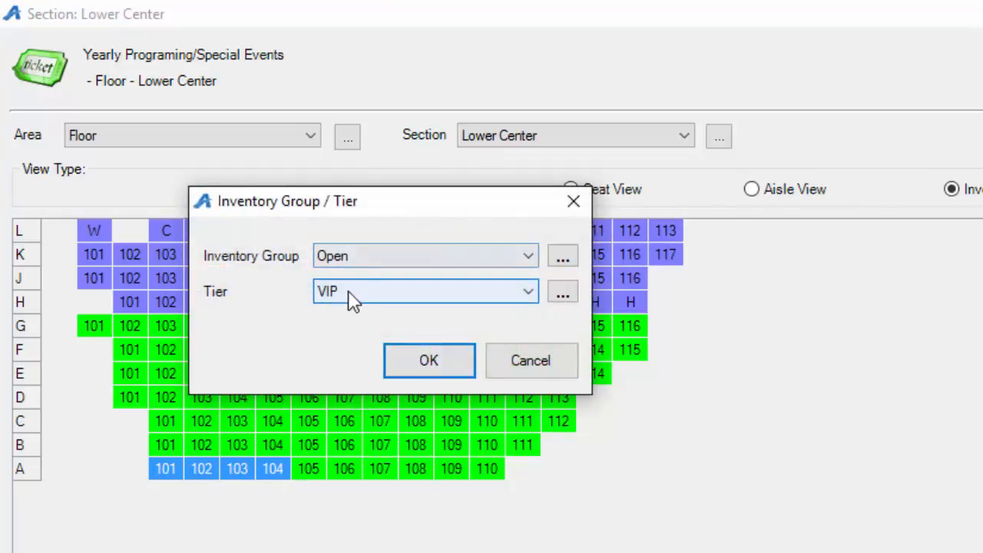
click(367, 260)
click(368, 277)
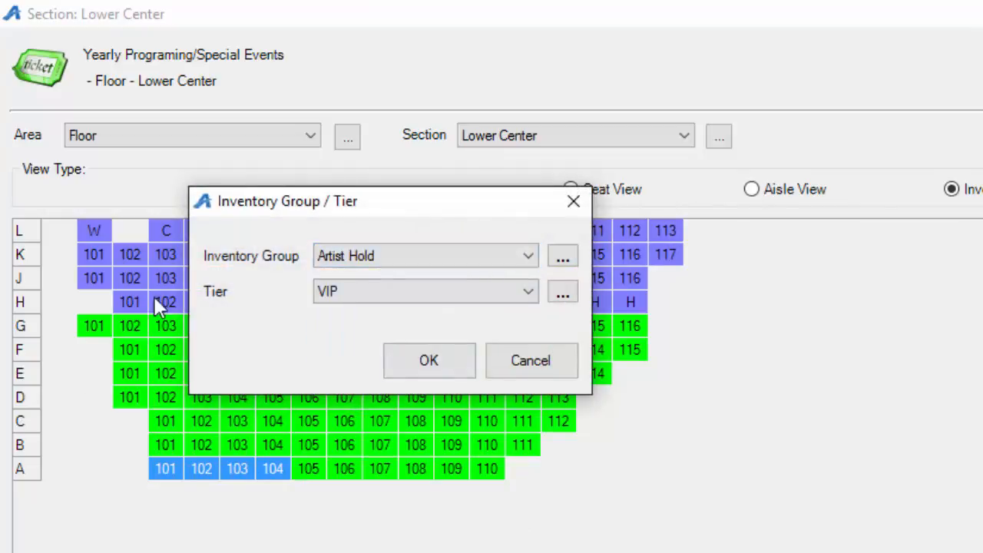
click(427, 370)
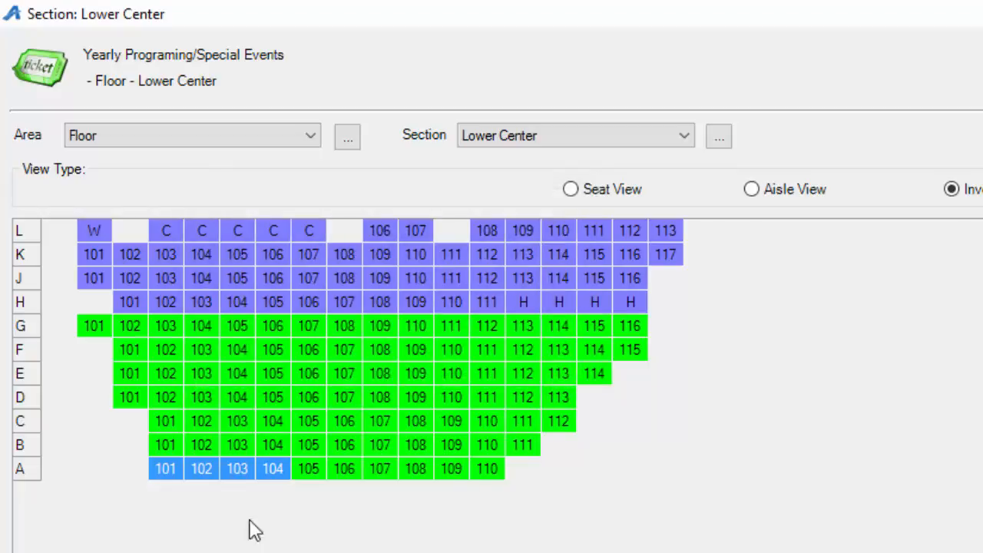
click(419, 468)
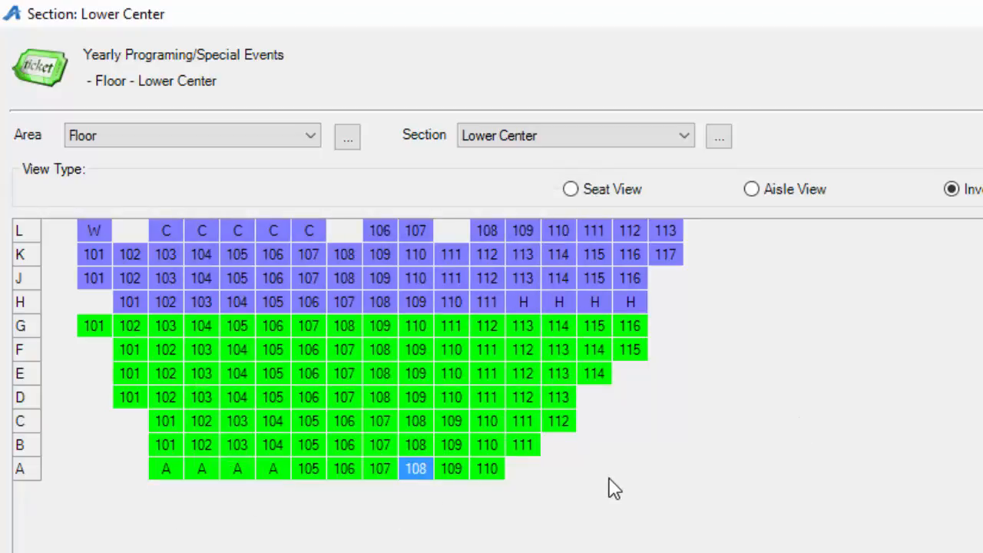